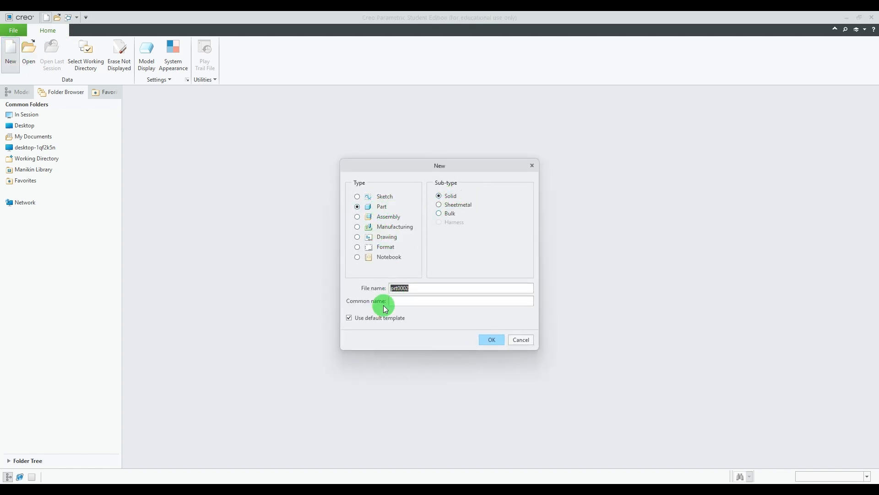
# Step: Create a solid part named EX-65, turning off the default template and using the mmns_part_solid_abs template
pyautogui.click(372, 319)
pyautogui.doubleClick(413, 287)
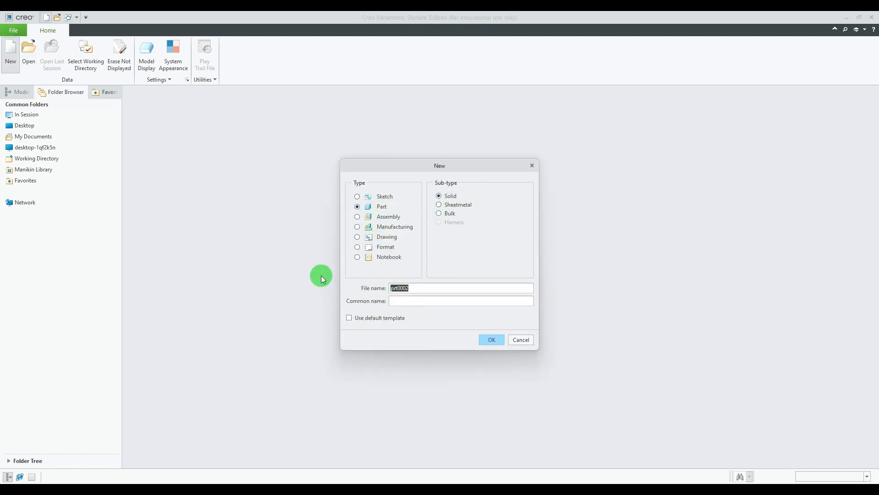
pyautogui.write('EX-65')
pyautogui.click(492, 341)
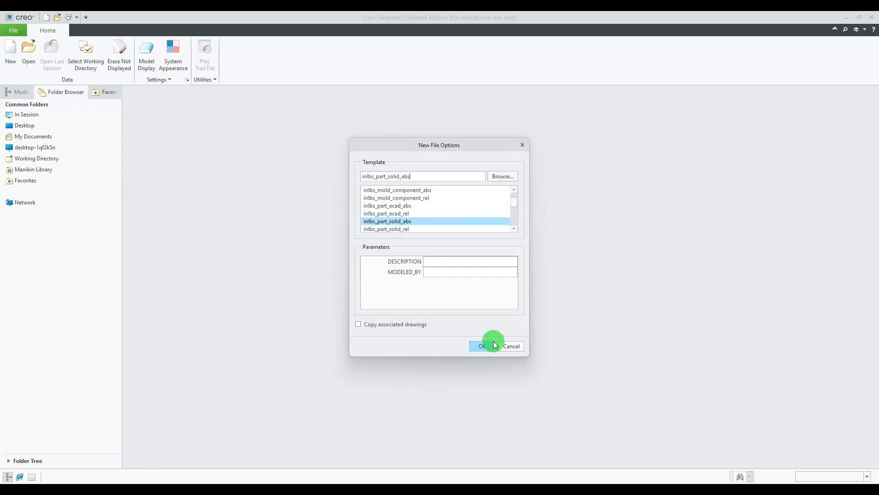
pyautogui.scroll(-2, 417, 210)
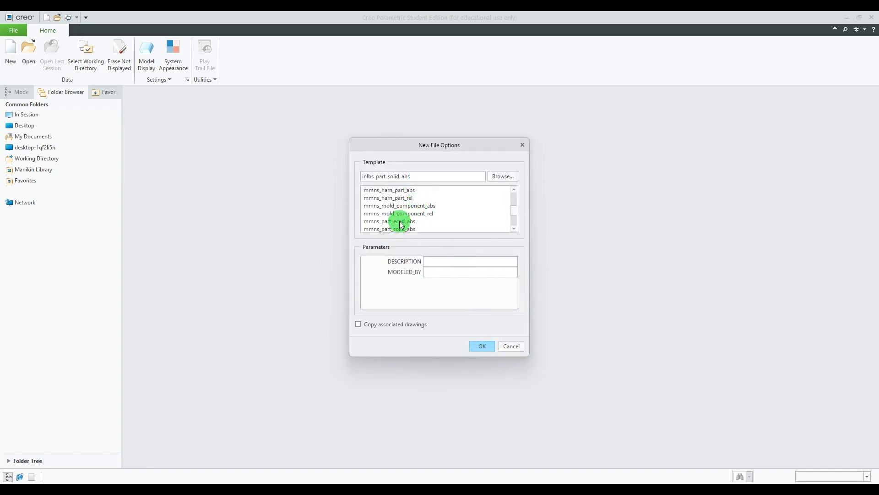
pyautogui.click(402, 221)
pyautogui.scroll(-1, 417, 221)
pyautogui.click(383, 207)
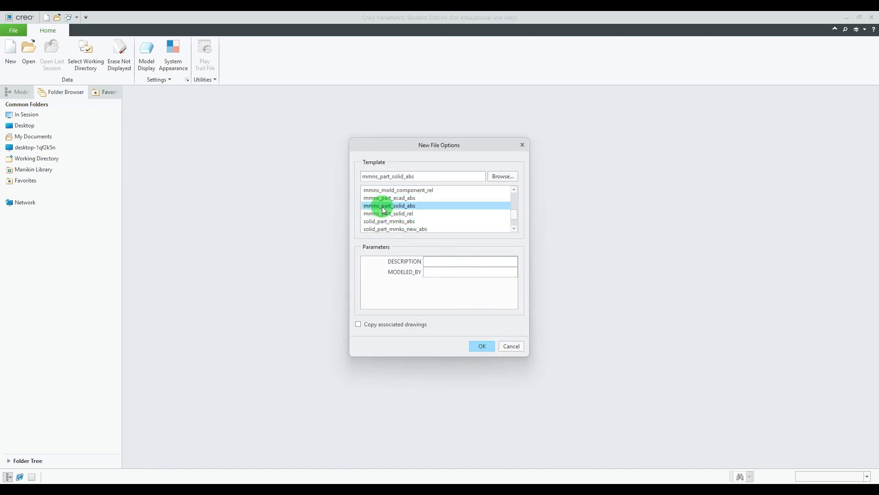
pyautogui.click(484, 346)
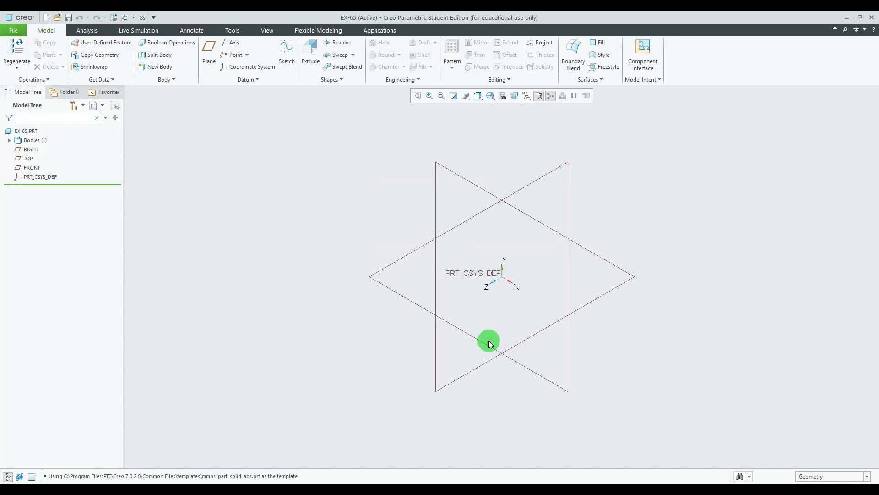
# Step: Start a sketch on the RIGHT datum plane and orient the view parallel to the sketch plane
pyautogui.click(537, 178)
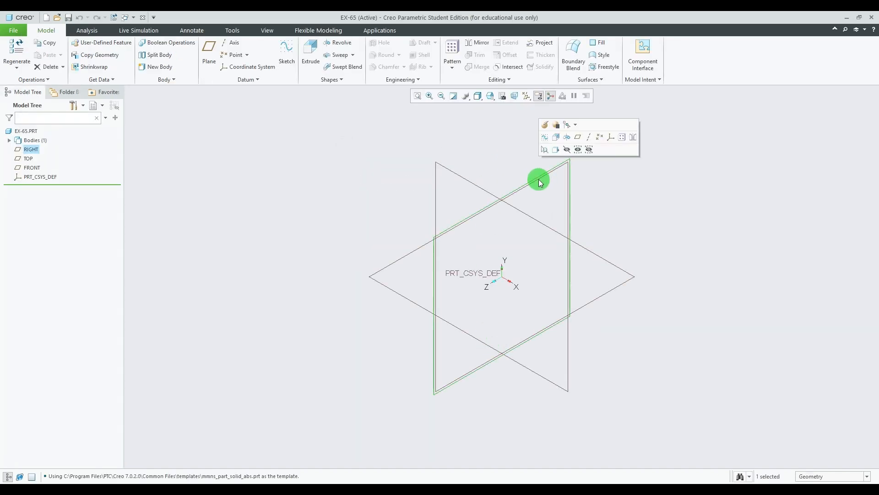
pyautogui.click(545, 137)
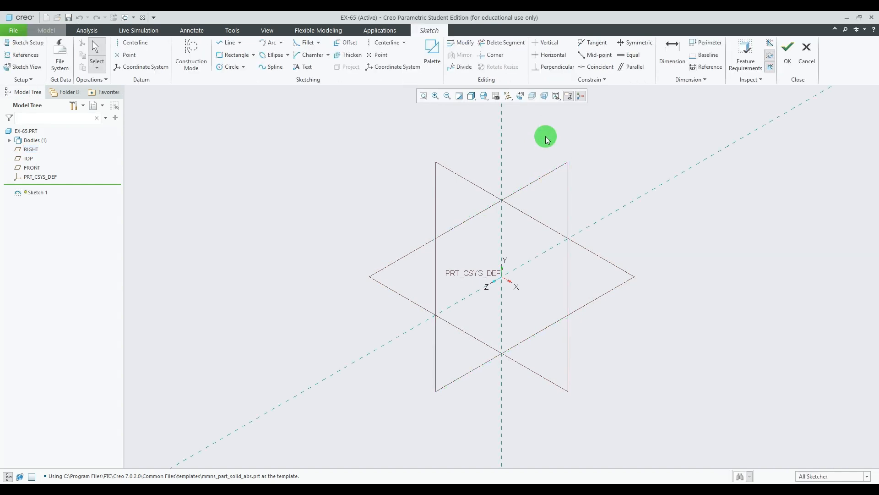
pyautogui.click(520, 96)
# Step: Sketch a corner rectangle about 223 mm wide and 167 mm high, extending up and right from the origin
pyautogui.click(235, 56)
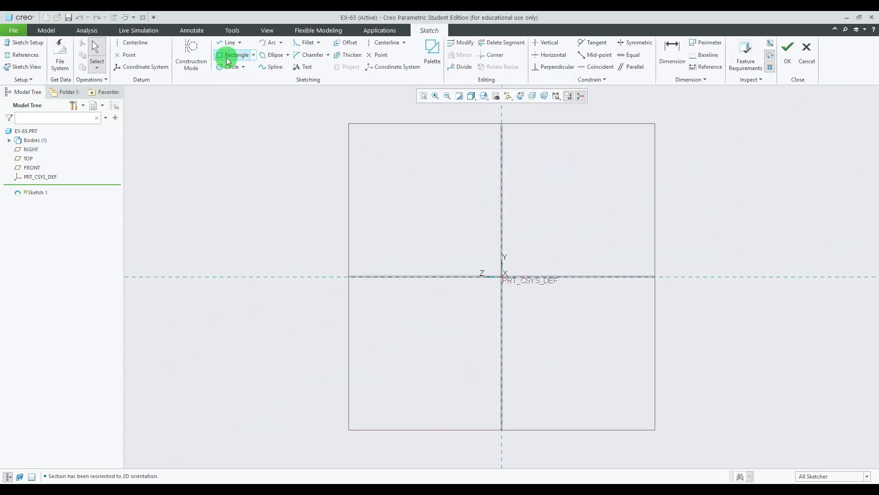
pyautogui.click(502, 276)
pyautogui.click(635, 177)
pyautogui.middleClick(733, 184)
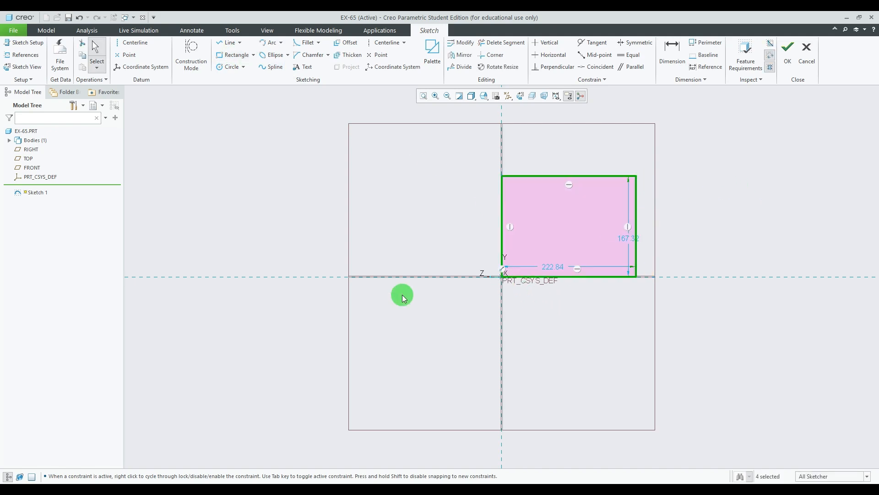
# Step: Move the rectangle's width dimension below the profile and its height dimension to the right of it
pyautogui.scroll(2, 367, 299)
pyautogui.scroll(-2, 506, 272)
pyautogui.moveTo(469, 283); pyautogui.dragTo(480, 328)
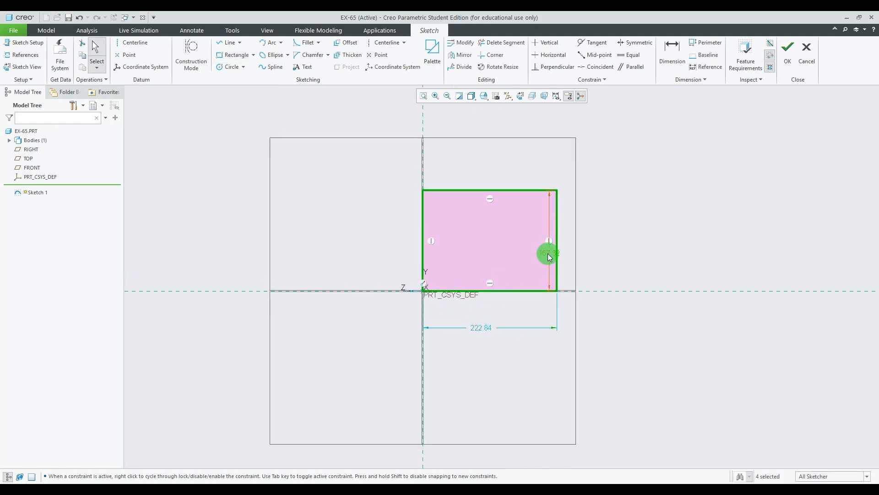
pyautogui.moveTo(548, 254); pyautogui.dragTo(614, 248)
# Step: Check the reference drawing and set the rectangle's width to 52 mm and its height to 44 mm
pyautogui.click(606, 489)
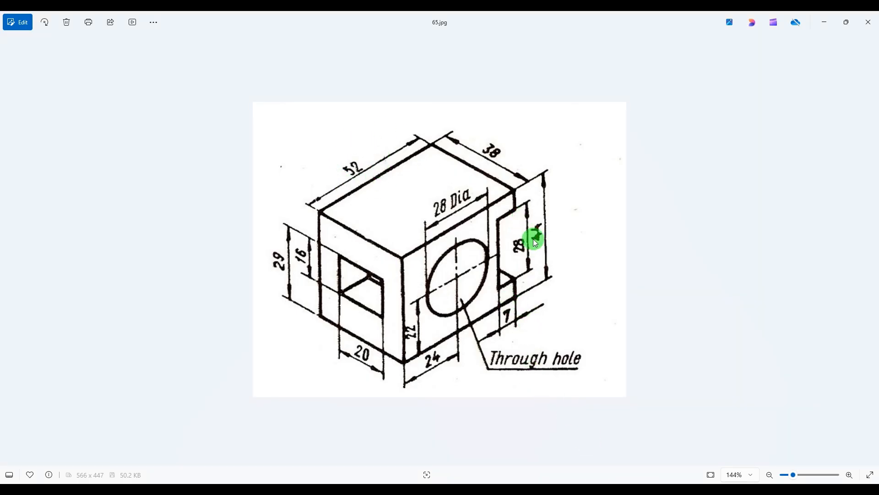
pyautogui.hotkey('alt', 'Tab')
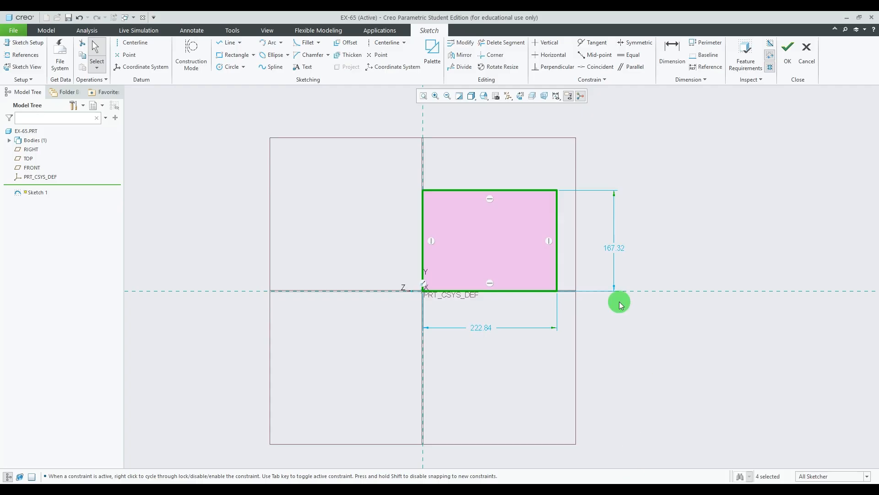
pyautogui.doubleClick(486, 326)
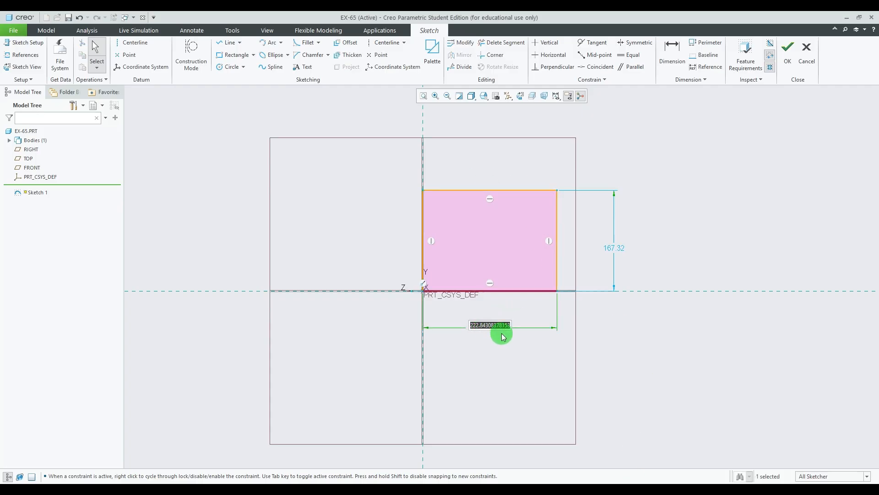
pyautogui.write('52')
pyautogui.press('Return')
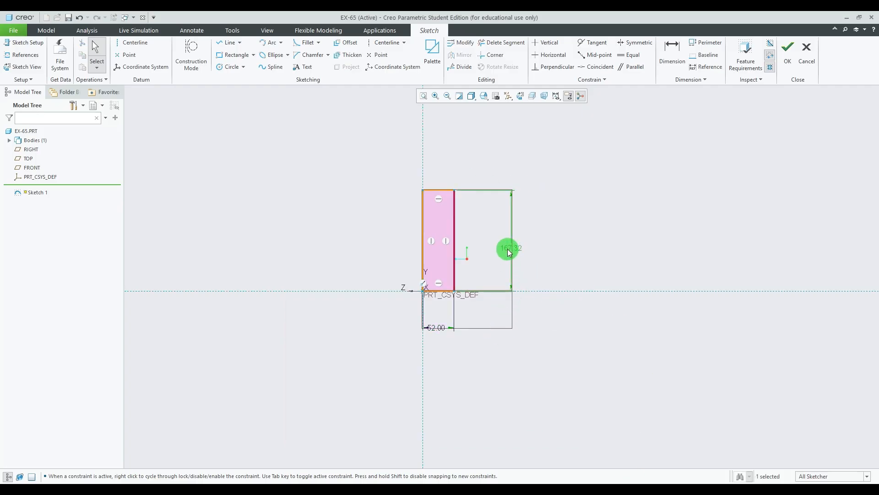
pyautogui.doubleClick(507, 249)
pyautogui.write('44')
pyautogui.press('Return')
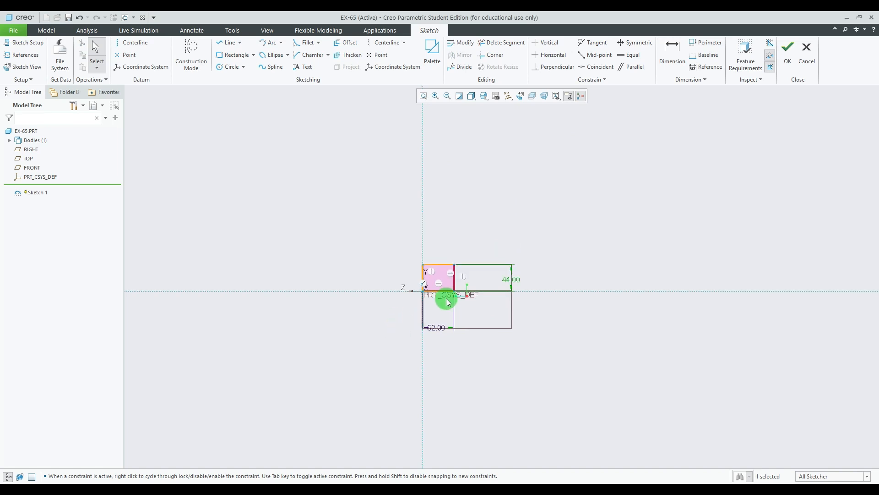
# Step: Reposition the width and height dimensions at a readable distance from the resized rectangle
pyautogui.scroll(-4, 459, 298)
pyautogui.moveTo(583, 253); pyautogui.dragTo(488, 252)
pyautogui.moveTo(390, 372)
pyautogui.mouseDown()
pyautogui.moveTo(387, 378)
pyautogui.moveTo(415, 306)
pyautogui.mouseUp()
pyautogui.scroll(-1, 351, 265)
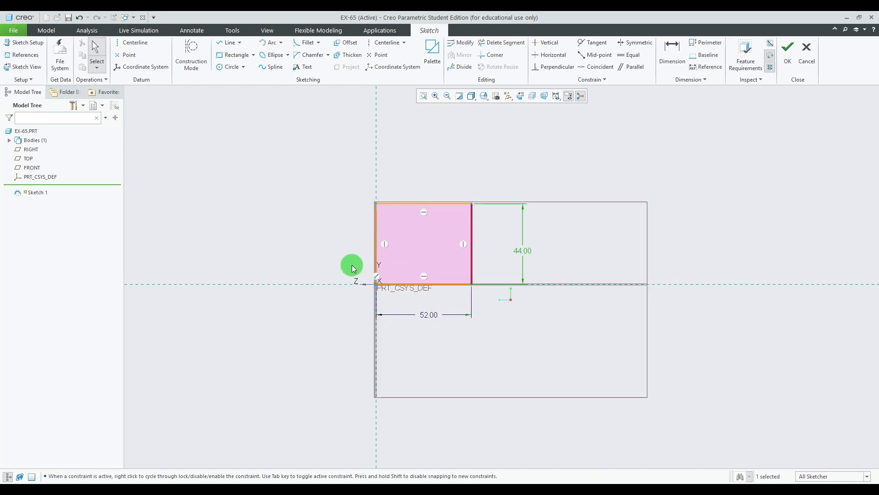
pyautogui.scroll(-2, 322, 229)
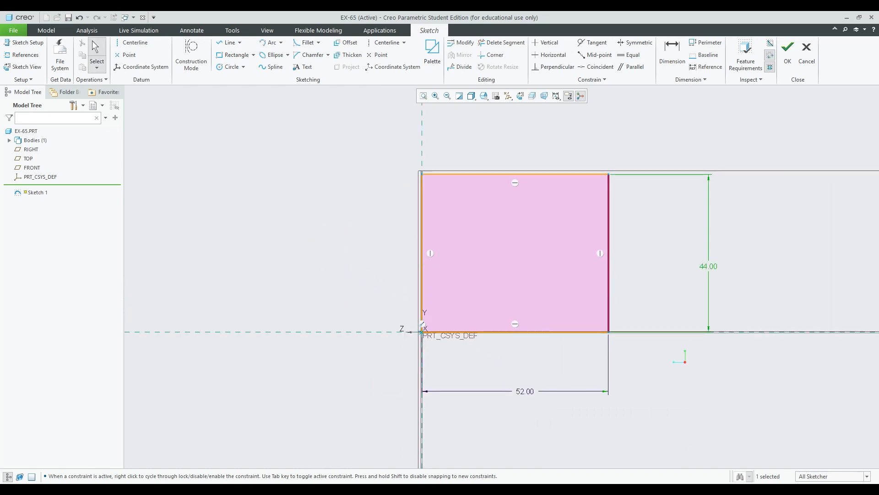
# Step: Consult the reference drawing and sketch a three-line rectangular notch about 7 mm deep into the rectangle's right edge
pyautogui.click(623, 491)
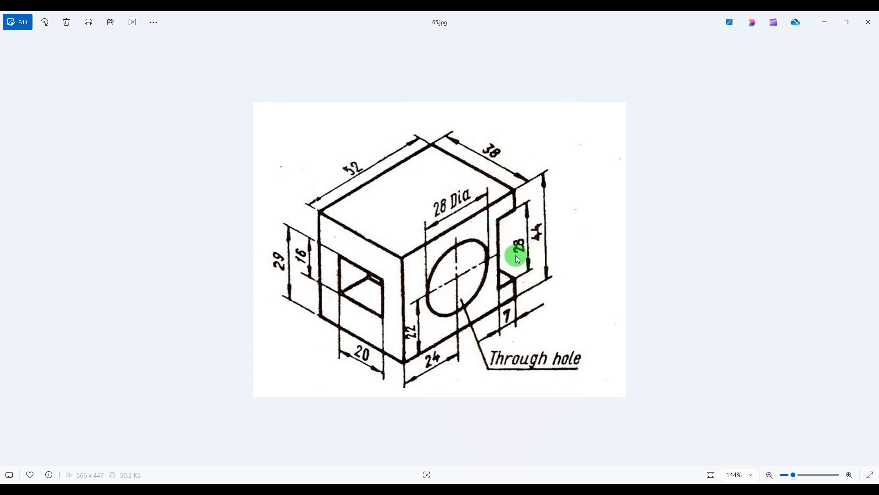
pyautogui.click(625, 489)
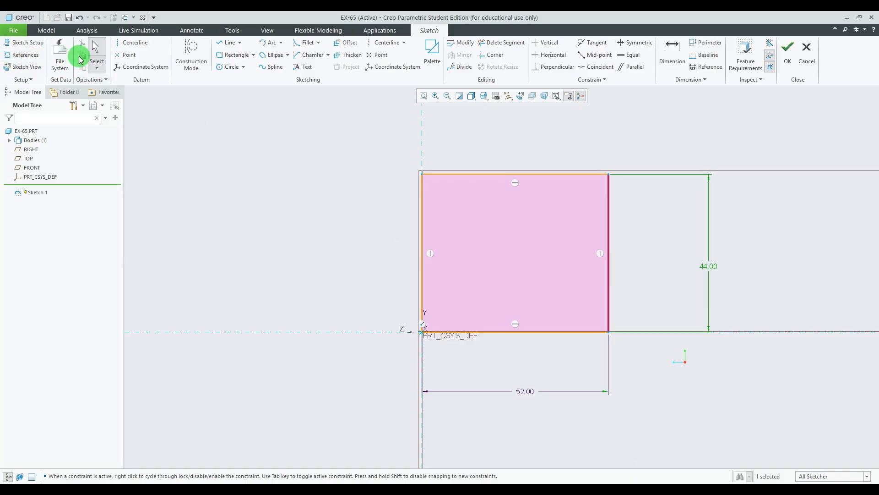
pyautogui.click(233, 46)
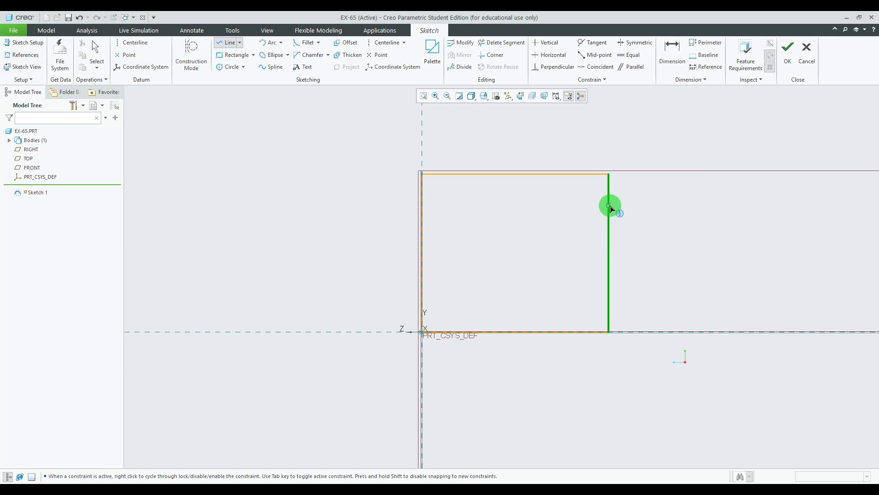
pyautogui.click(609, 206)
pyautogui.click(584, 206)
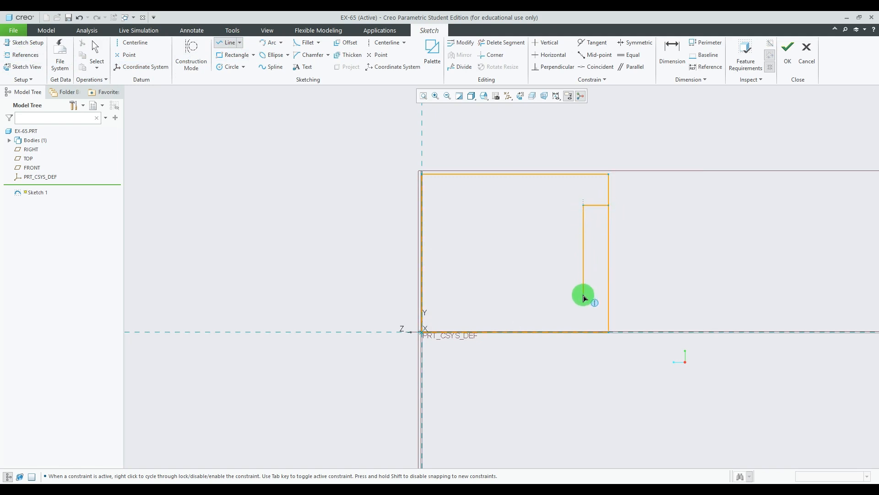
pyautogui.click(584, 297)
pyautogui.click(608, 294)
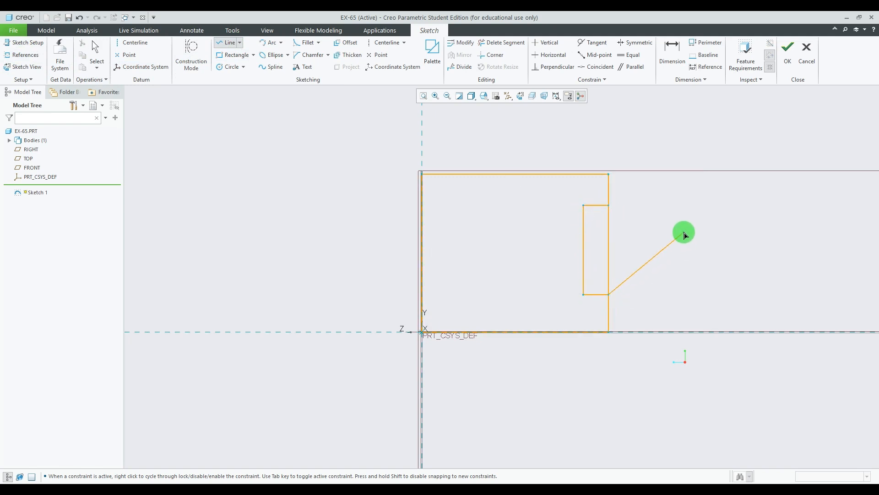
pyautogui.middleClick(685, 234)
# Step: Move the notch's height dimension outside the profile and set the notch height to 28 mm
pyautogui.scroll(-1, 647, 251)
pyautogui.moveTo(583, 235); pyautogui.dragTo(651, 239)
pyautogui.doubleClick(651, 242)
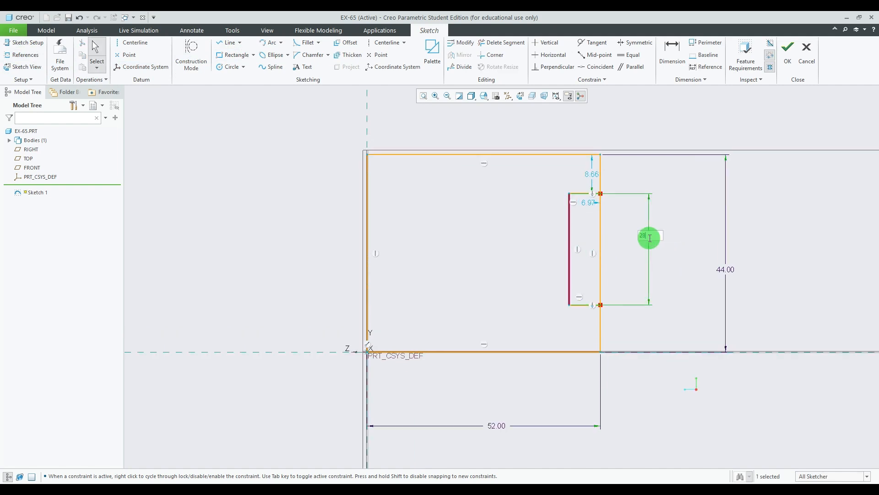
pyautogui.write('28')
pyautogui.press('Return')
# Step: Move the notch's top offset dimension outside the profile and set the distance from the rectangle's top edge to 8 mm
pyautogui.moveTo(591, 180); pyautogui.dragTo(644, 180)
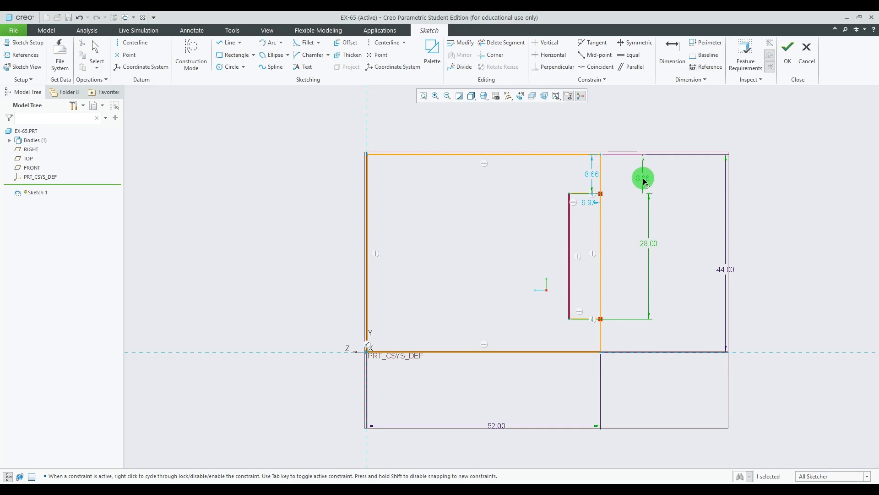
pyautogui.doubleClick(646, 179)
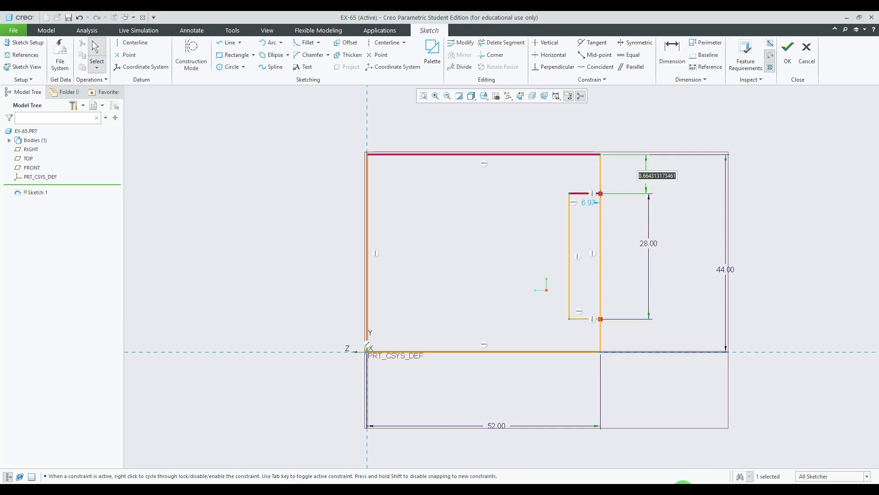
pyautogui.click(616, 490)
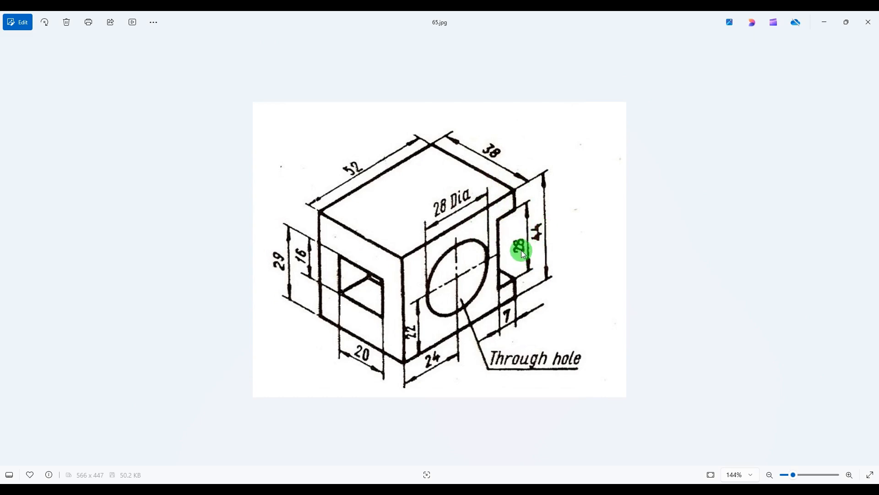
pyautogui.click(614, 488)
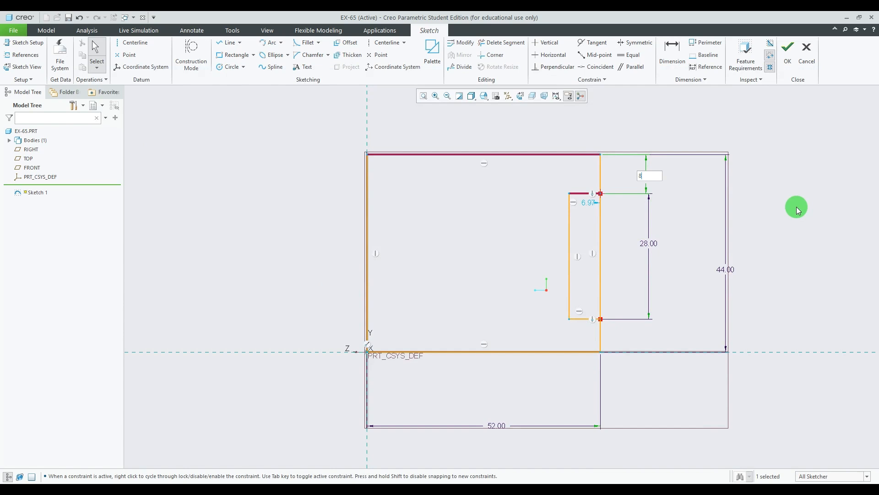
pyautogui.press('Return')
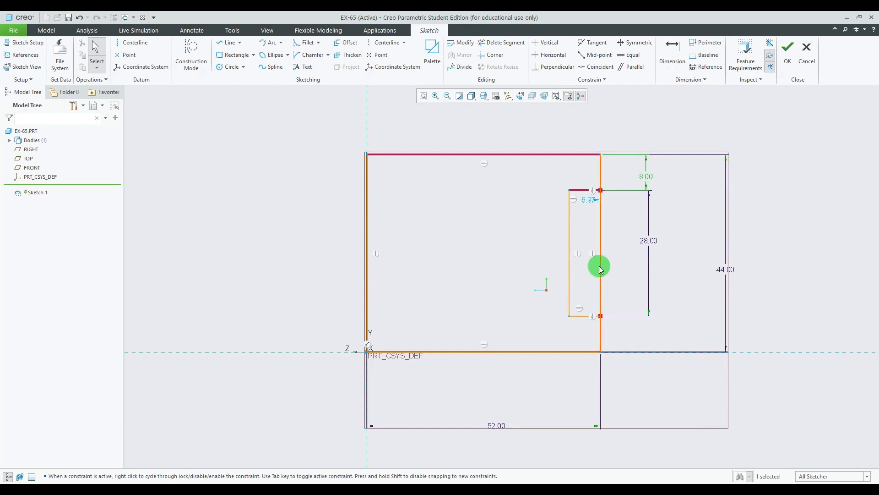
pyautogui.click(708, 215)
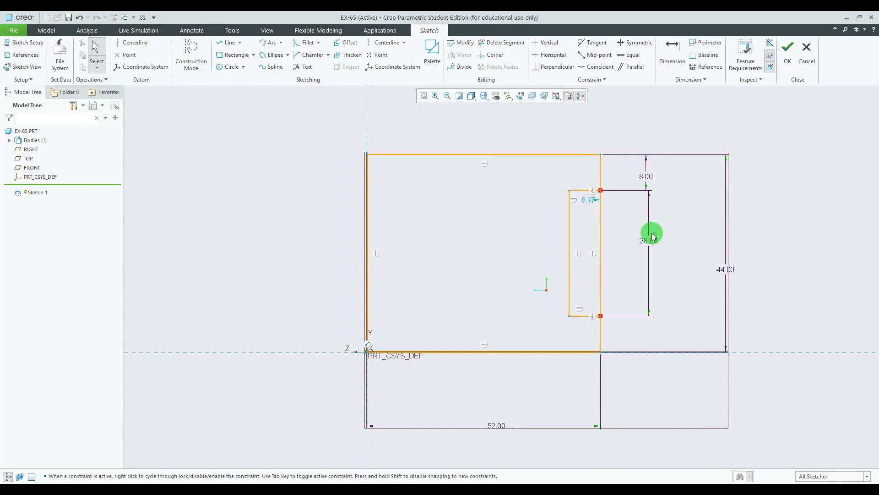
# Step: Move the depth dimension above the notch, check the reference drawing, and set the notch depth to 7 mm
pyautogui.scroll(1, 597, 239)
pyautogui.scroll(-1, 574, 228)
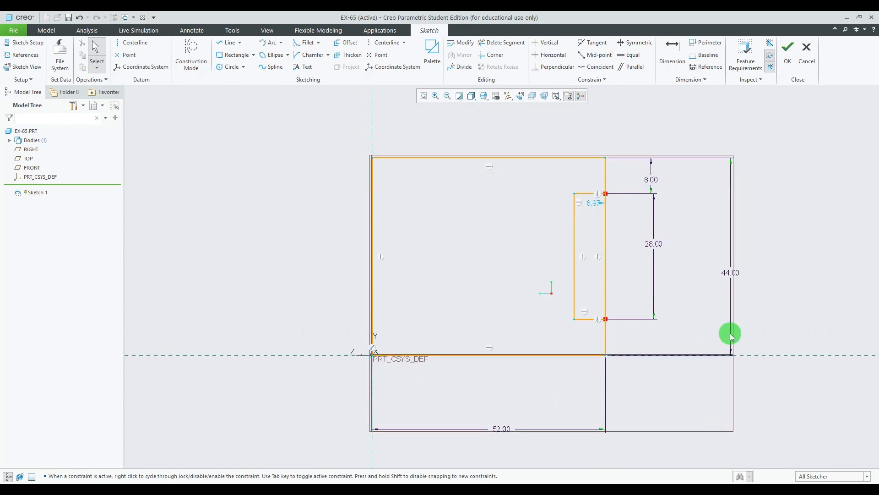
pyautogui.moveTo(601, 489)
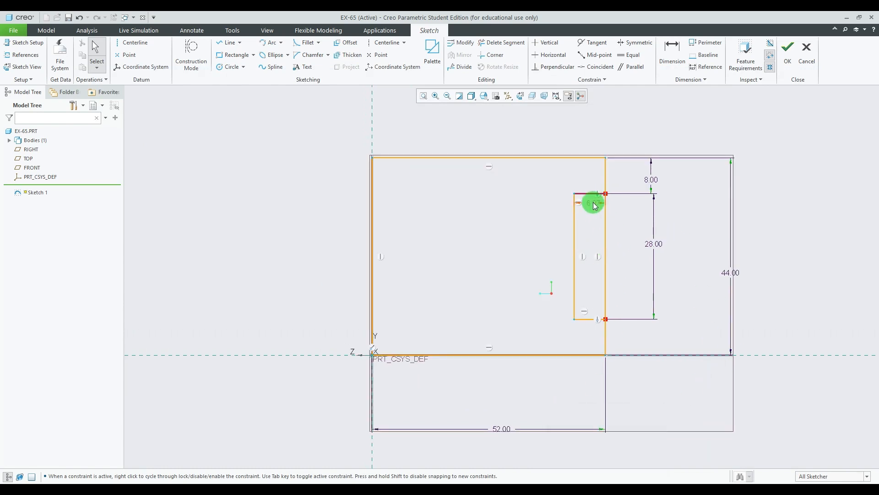
pyautogui.moveTo(590, 201); pyautogui.dragTo(594, 176)
pyautogui.click(600, 489)
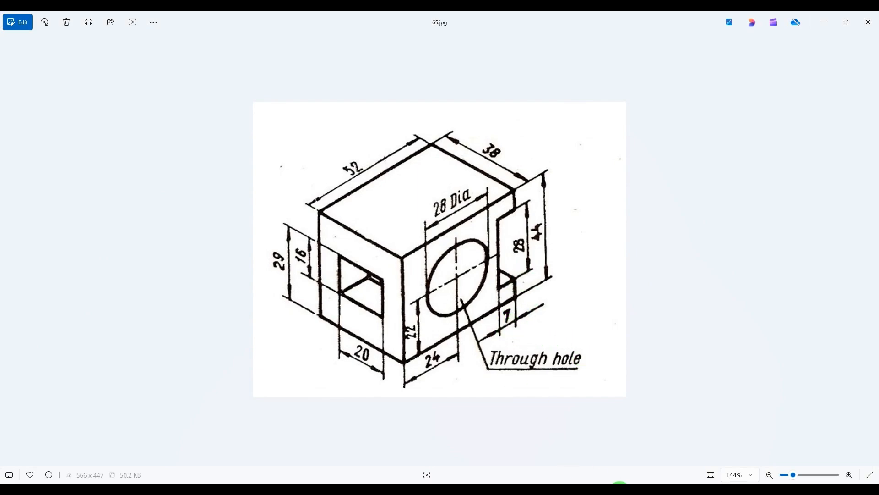
pyautogui.click(620, 492)
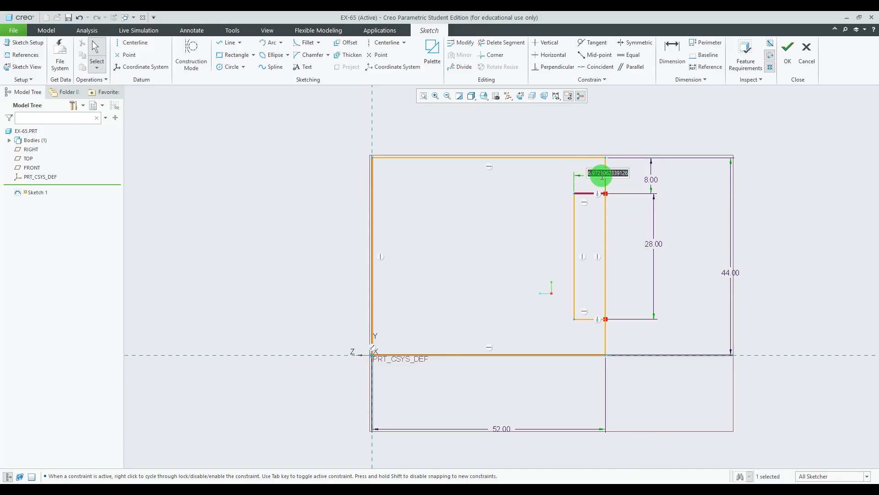
pyautogui.click(607, 175)
pyautogui.write('7')
pyautogui.press('Return')
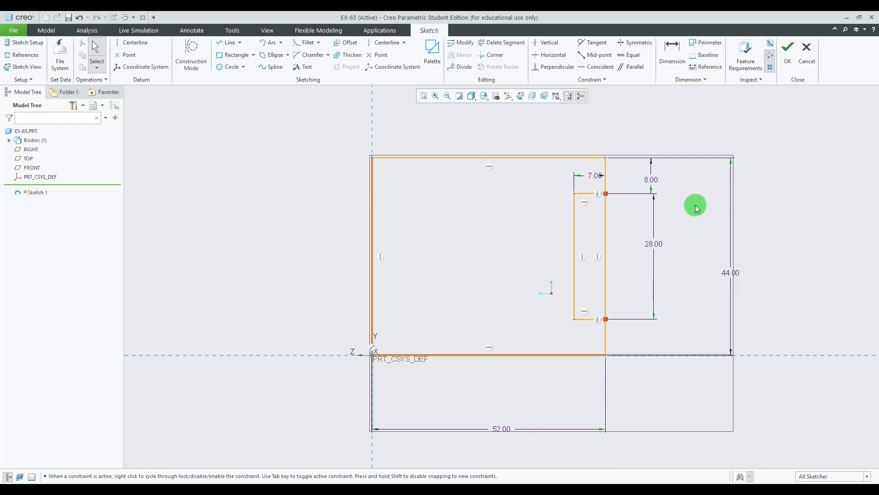
# Step: Consult the reference drawing and sketch a 28 mm diameter circle inside the rectangle, between its left edge and the notch
pyautogui.click(602, 482)
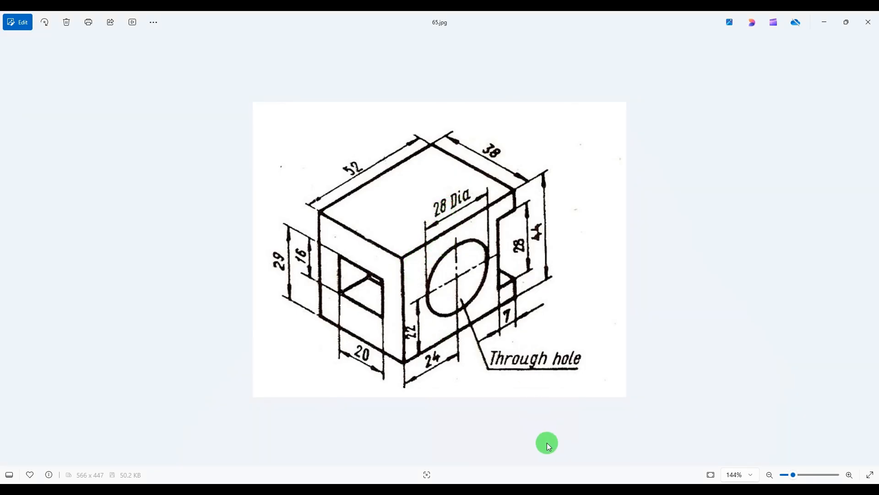
pyautogui.click(613, 491)
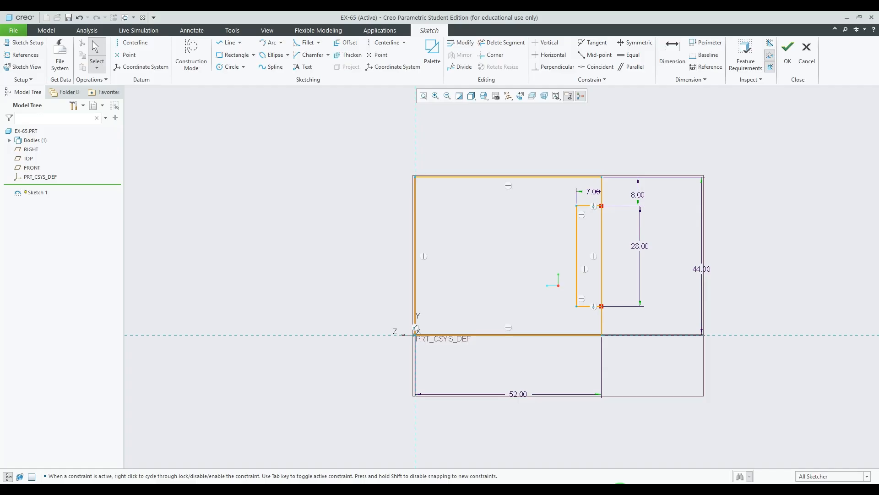
pyautogui.click(231, 67)
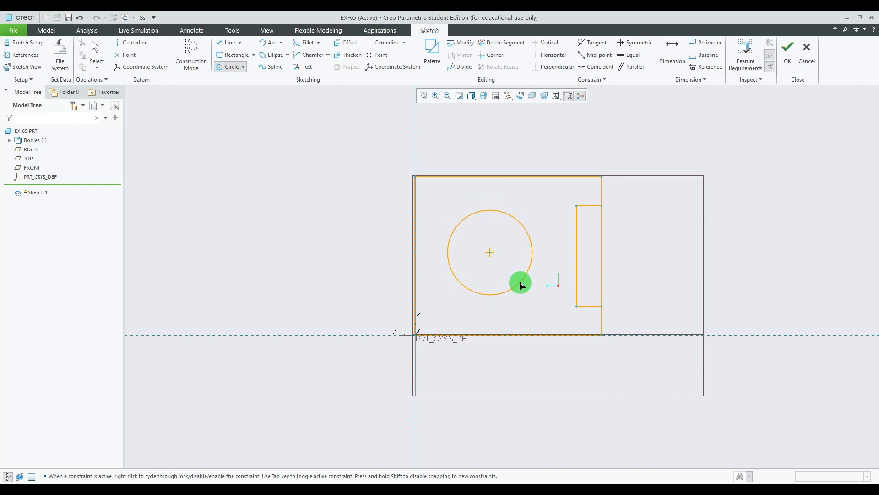
pyautogui.click(517, 282)
pyautogui.middleClick(616, 231)
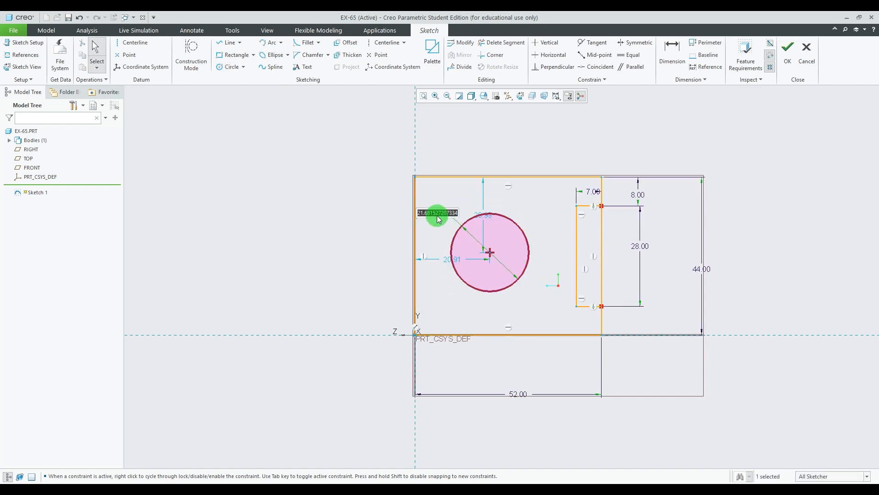
pyautogui.press('Return')
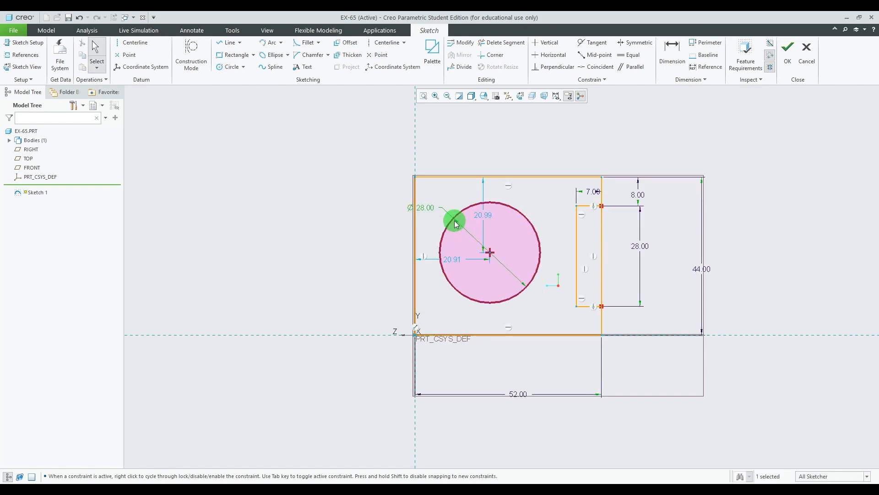
# Step: Move the circle's position dimensions outside the profile, check the reference drawing, and set the center's distance from the left edge to 24 mm
pyautogui.moveTo(453, 259); pyautogui.dragTo(454, 359)
pyautogui.moveTo(481, 216); pyautogui.dragTo(402, 218)
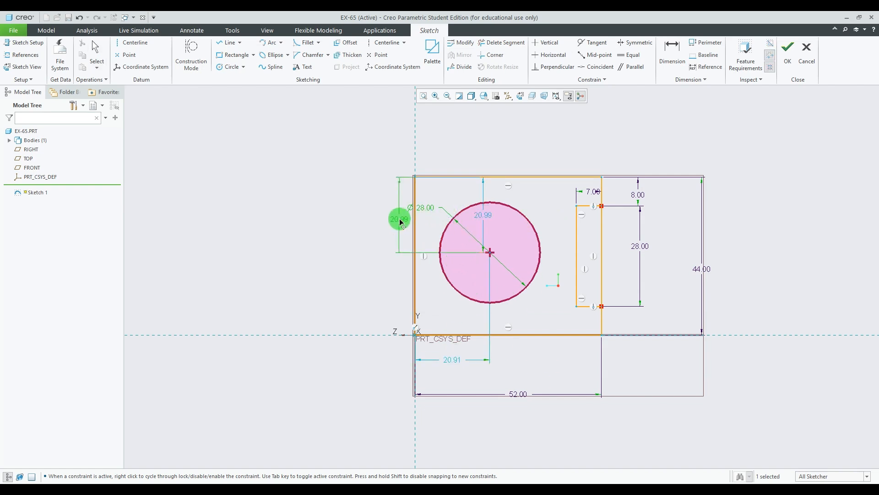
pyautogui.scroll(2, 472, 362)
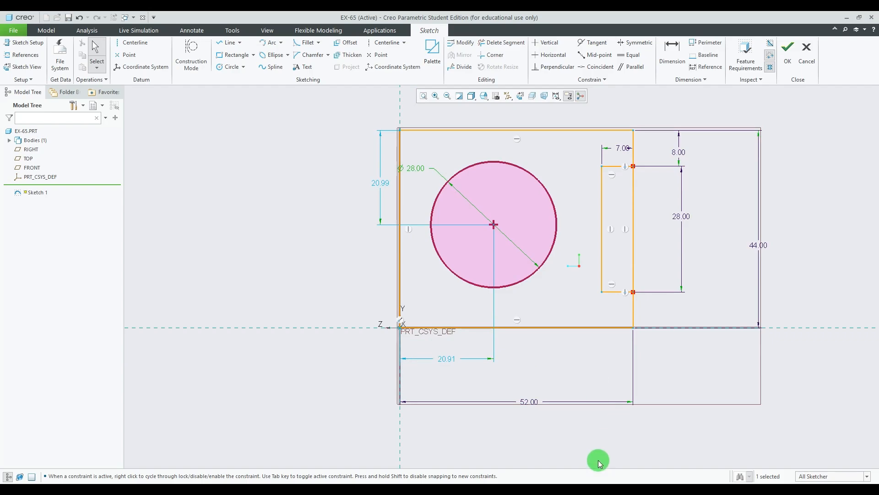
pyautogui.hotkey('alt', 'Tab')
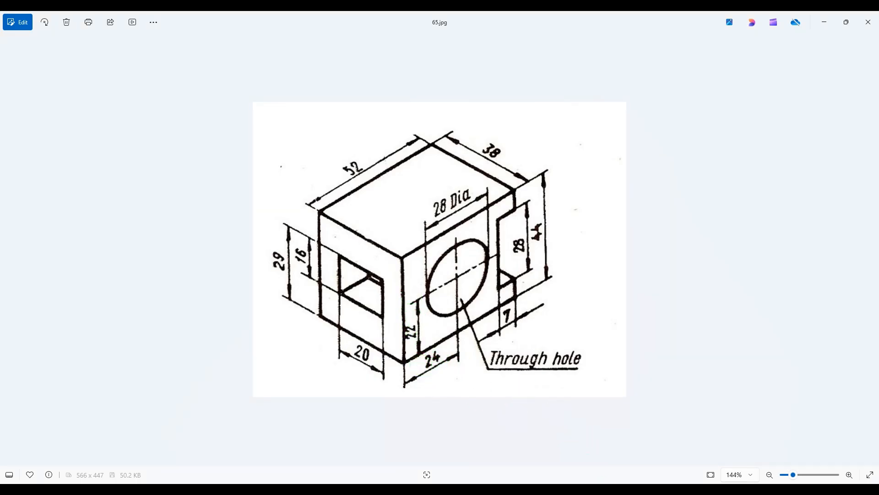
pyautogui.hotkey('alt', 'Tab')
pyautogui.doubleClick(446, 359)
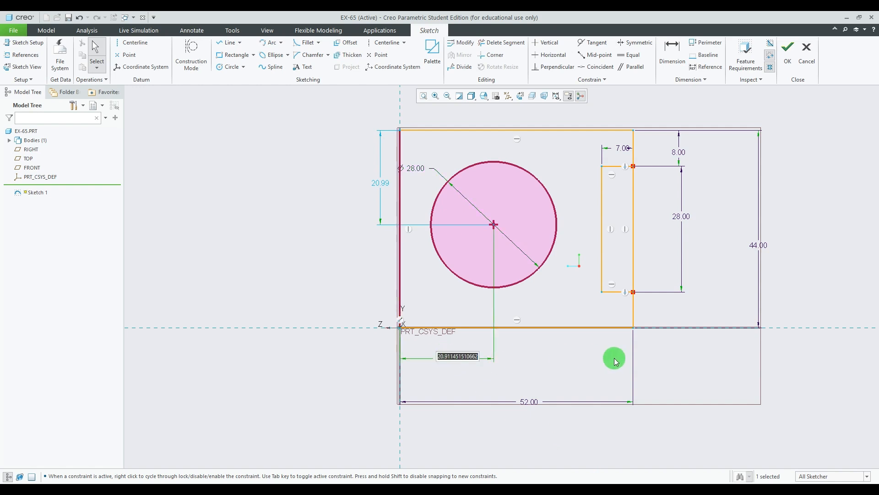
pyautogui.press('Return')
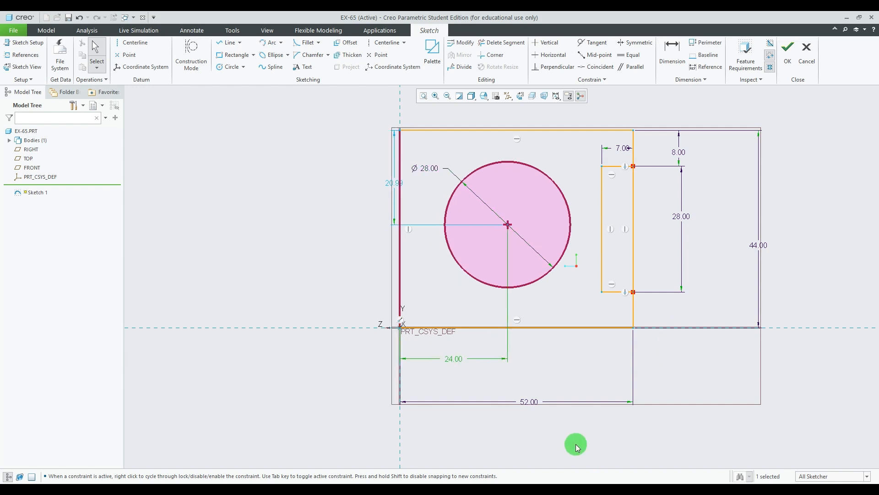
# Step: Dimension the circle's center from the rectangle's bottom edge at 22 mm
pyautogui.click(672, 53)
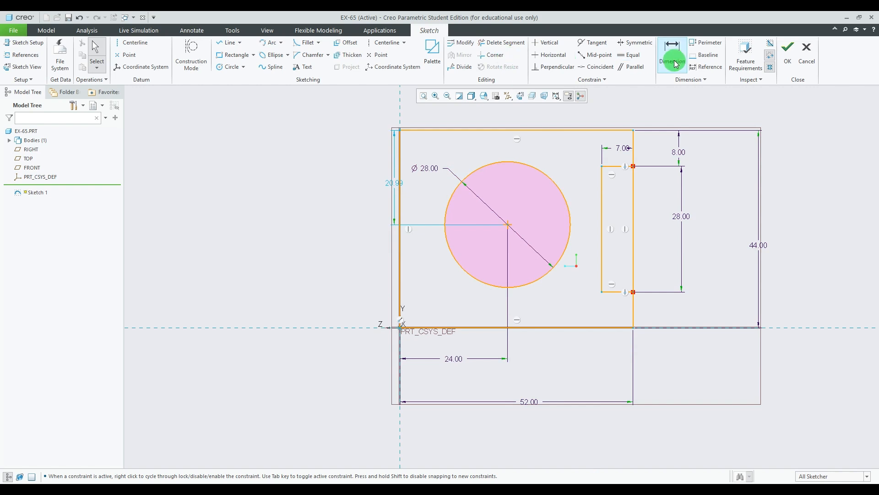
pyautogui.click(458, 328)
pyautogui.click(507, 224)
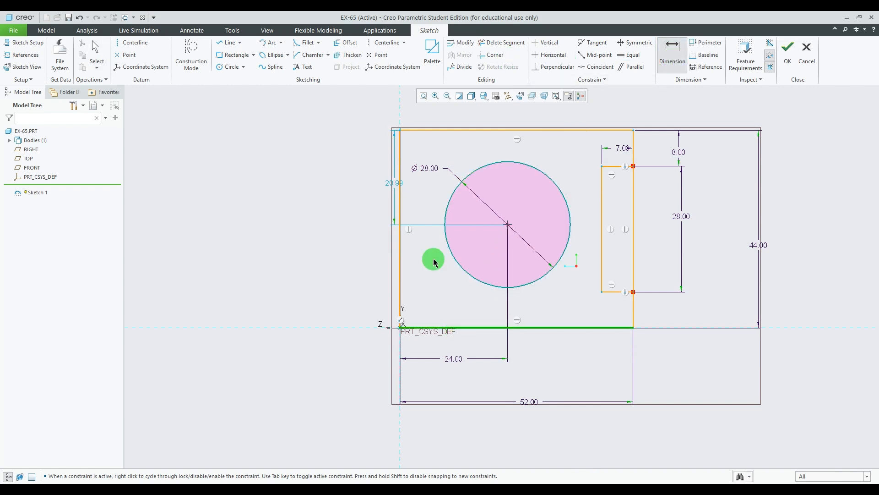
pyautogui.middleClick(341, 274)
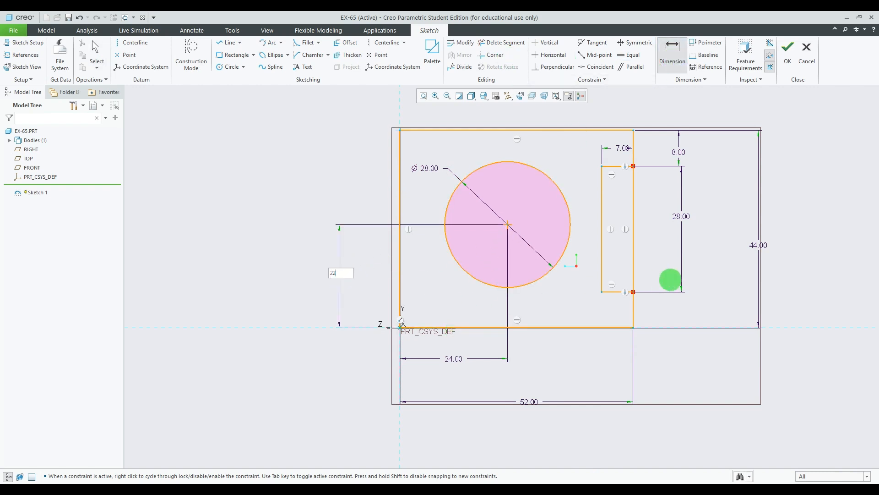
pyautogui.write('22')
pyautogui.press('Return')
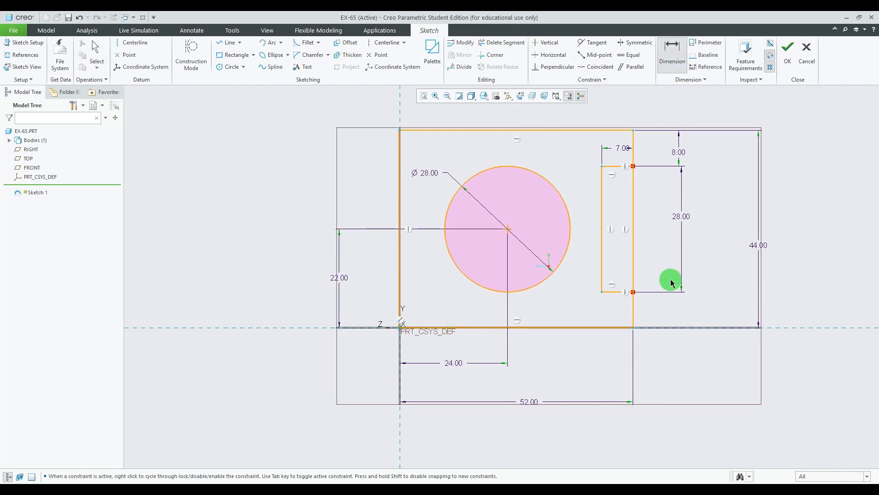
# Step: Check the profile against the reference drawing and finish the sketch
pyautogui.click(631, 491)
pyautogui.click(628, 491)
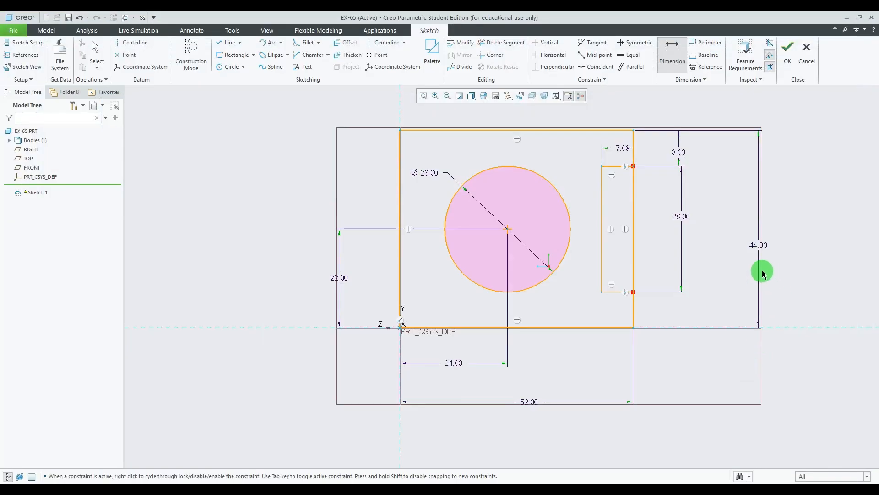
pyautogui.scroll(2, 471, 294)
pyautogui.scroll(-1, 692, 258)
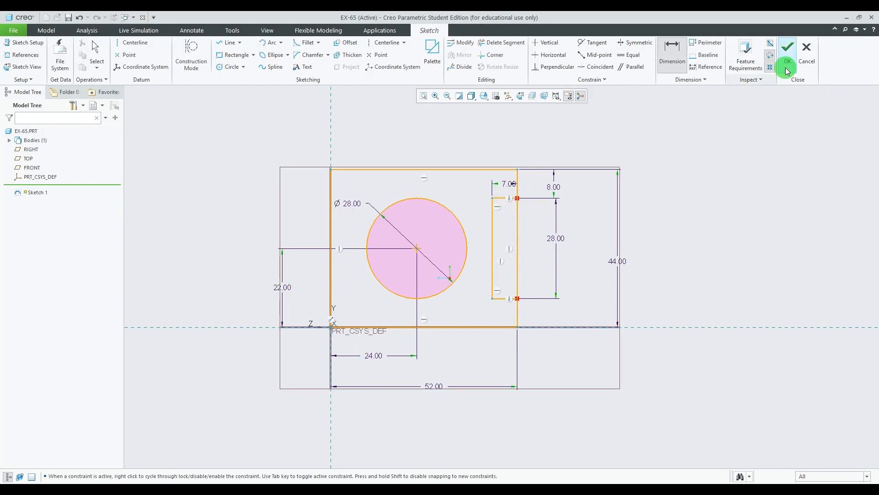
pyautogui.click(788, 51)
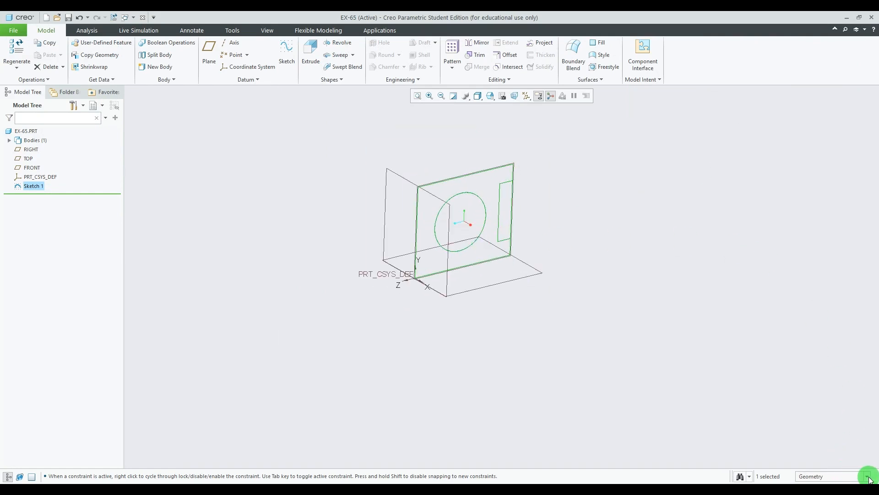
# Step: Using the Sketch Region filter, extrude the profile region around the circle and notch as a solid, symmetric about the sketch plane
pyautogui.click(847, 479)
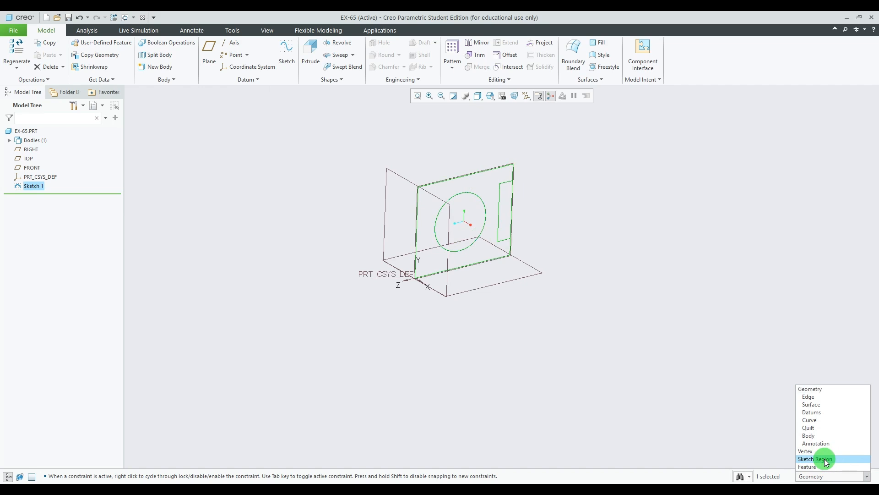
pyautogui.click(825, 459)
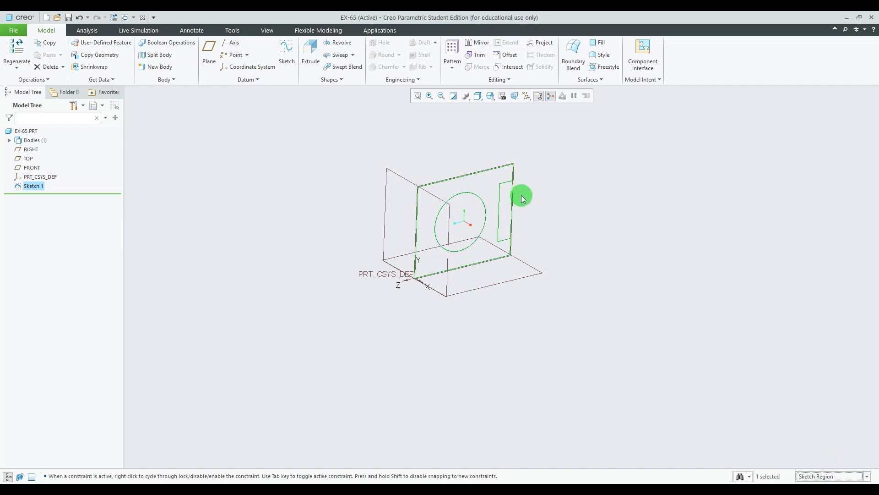
pyautogui.click(488, 187)
pyautogui.moveTo(488, 187); pyautogui.dragTo(710, 288, button='middle')
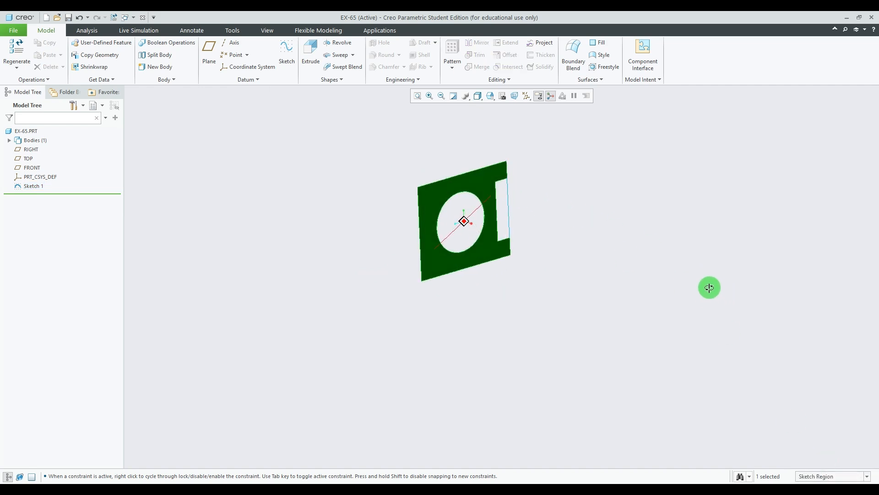
pyautogui.click(312, 52)
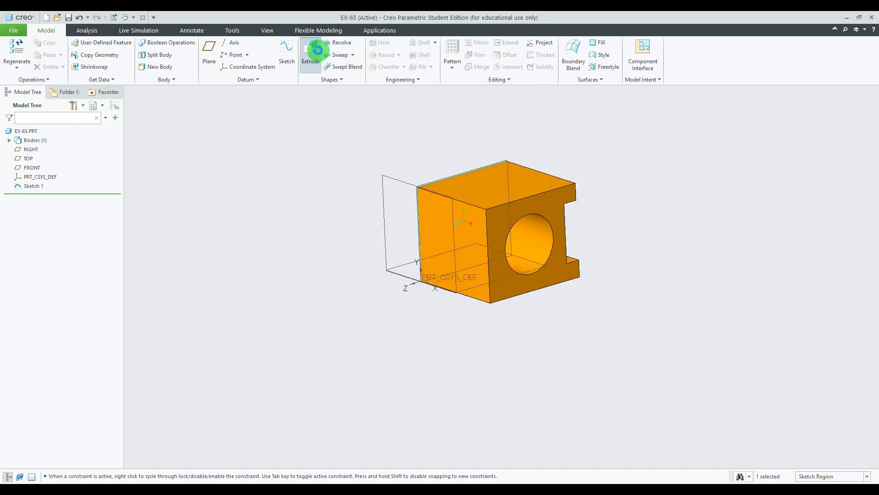
pyautogui.click(80, 53)
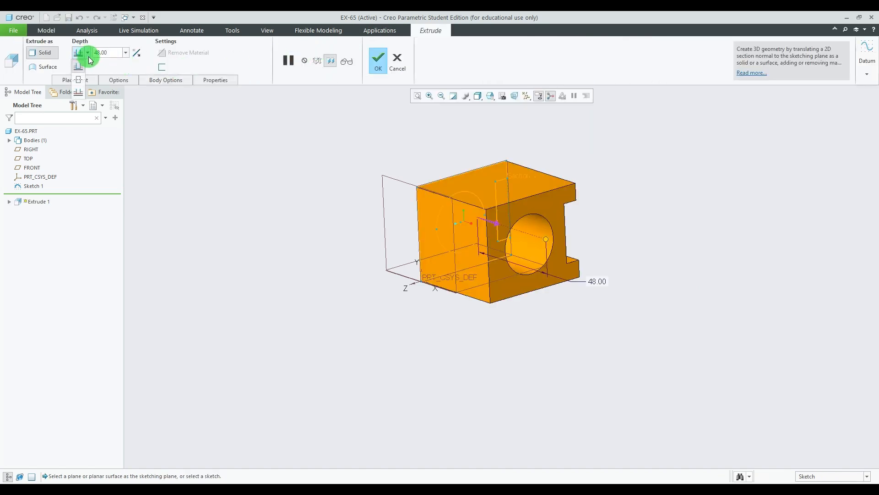
pyautogui.click(79, 80)
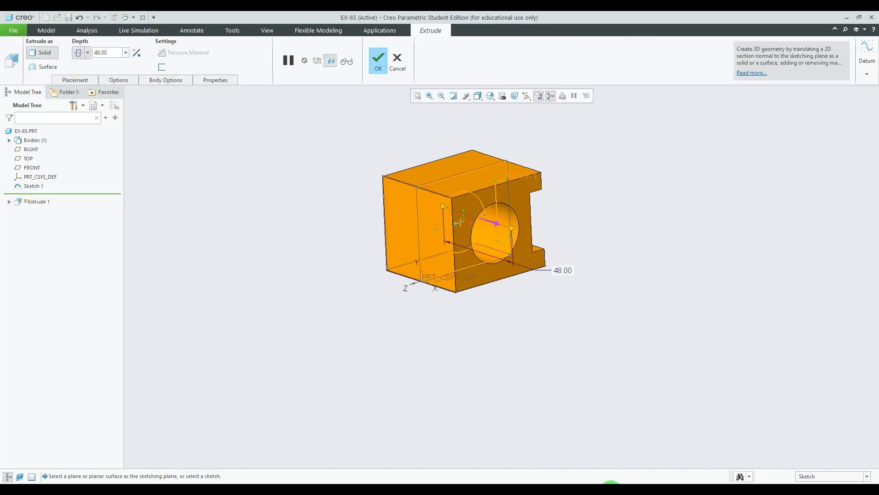
# Step: Check the reference drawing for the block's width, set the symmetric extrusion depth to 38 mm, and complete the extrusion
pyautogui.click(612, 489)
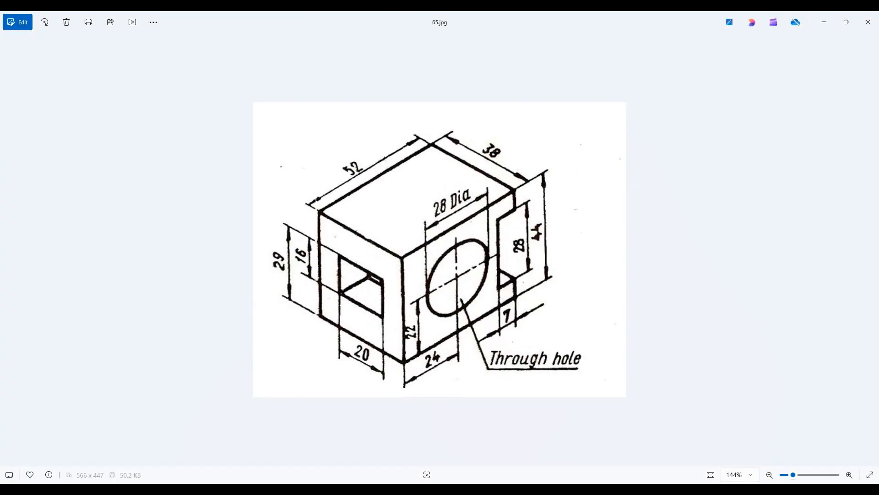
pyautogui.click(611, 489)
pyautogui.write('38')
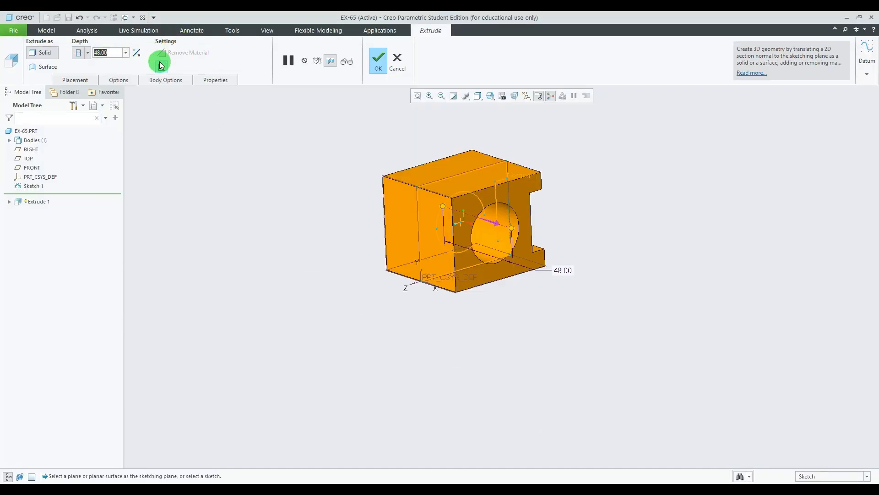
pyautogui.press('Return')
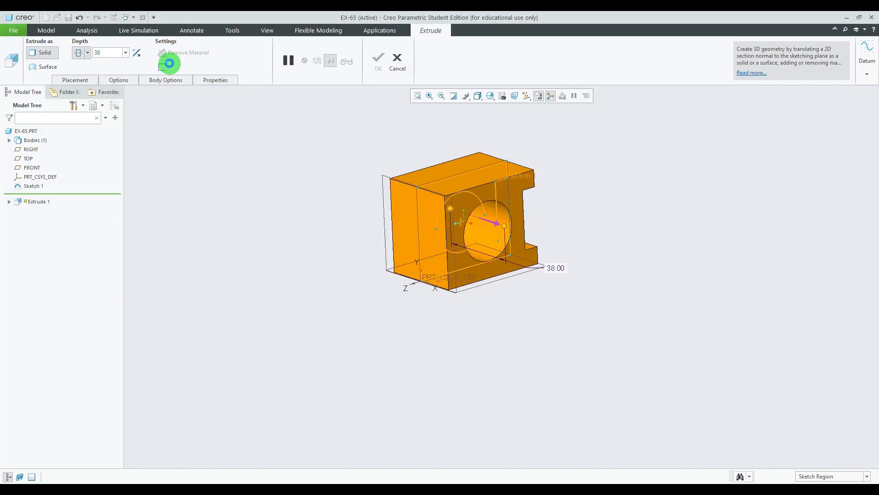
pyautogui.moveTo(670, 186); pyautogui.dragTo(615, 203, button='middle')
pyautogui.click(378, 61)
pyautogui.scroll(-3, 622, 252)
pyautogui.scroll(4, 620, 254)
pyautogui.scroll(-3, 607, 216)
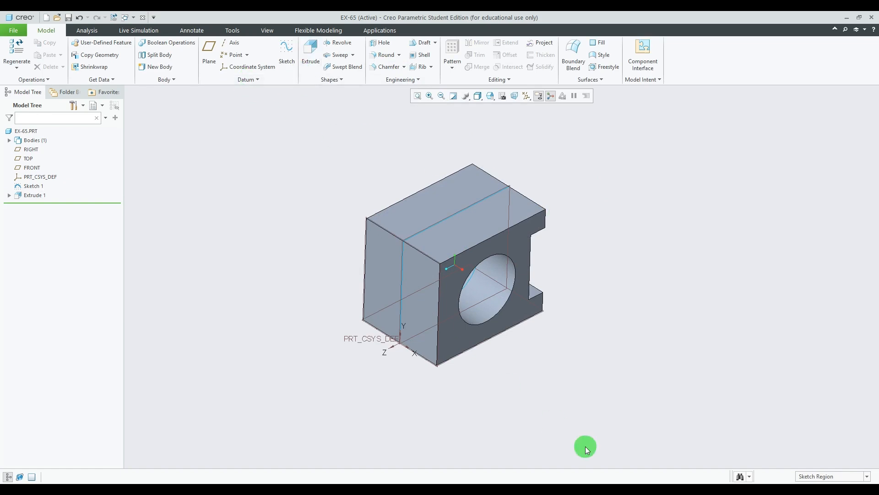
# Step: Consult the reference drawing and start a sketch on the block's flat end face opposite the notch, viewed straight on
pyautogui.click(579, 489)
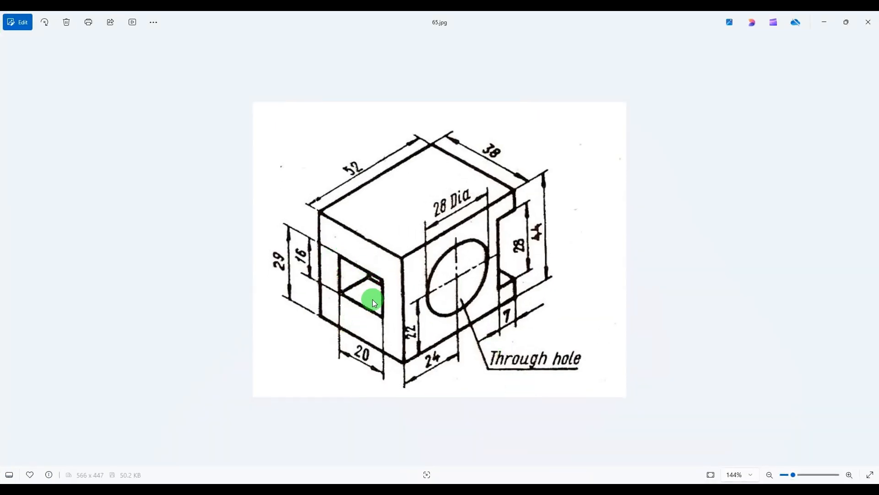
pyautogui.click(594, 489)
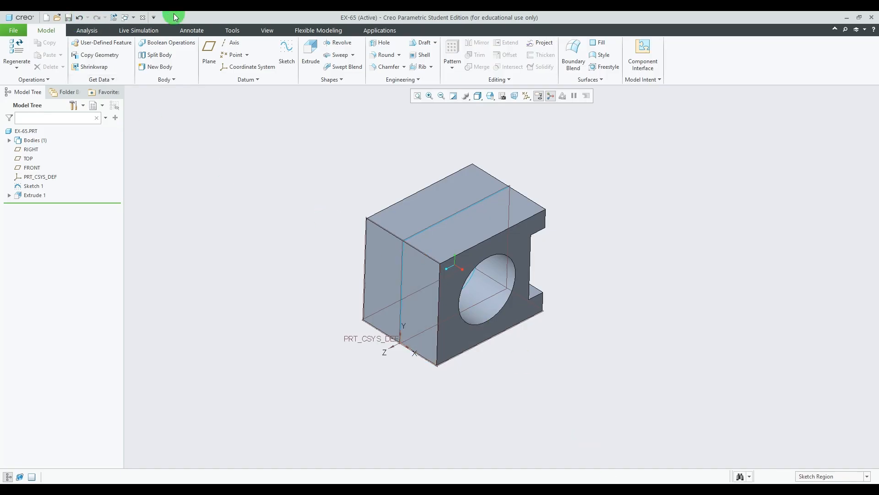
pyautogui.click(286, 55)
pyautogui.click(385, 254)
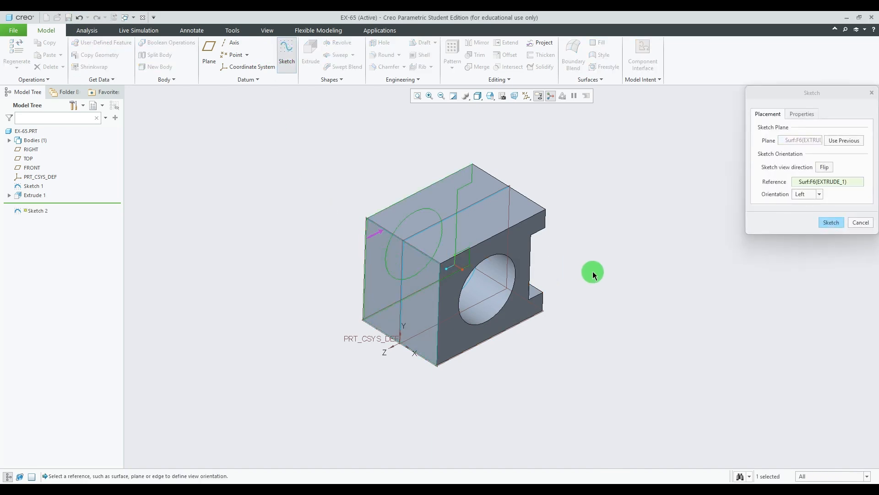
pyautogui.click(831, 222)
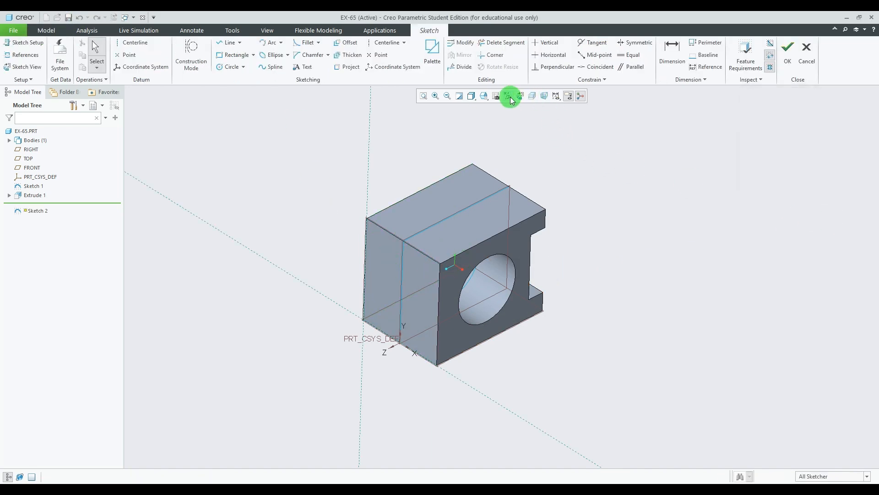
pyautogui.click(523, 96)
pyautogui.scroll(1, 381, 245)
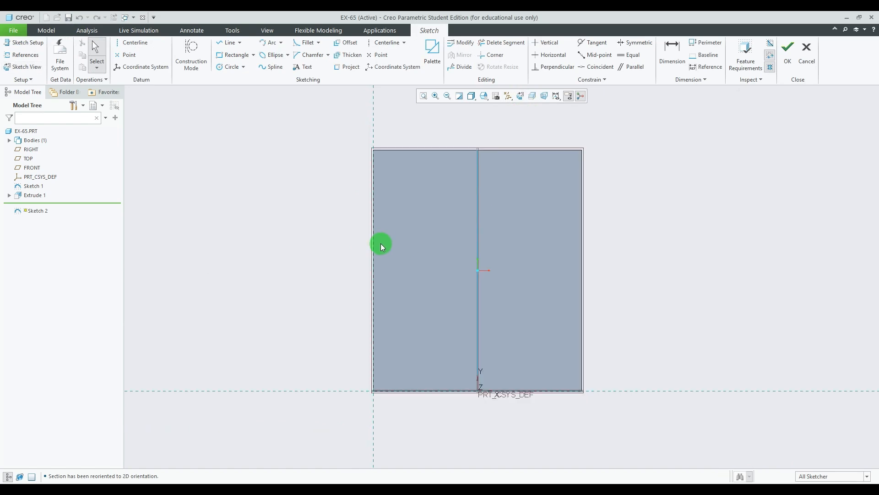
# Step: Sketch a rectangle about 12.6 by 13.5 mm near the middle of the end face and move its horizontal dimensions above it
pyautogui.click(231, 55)
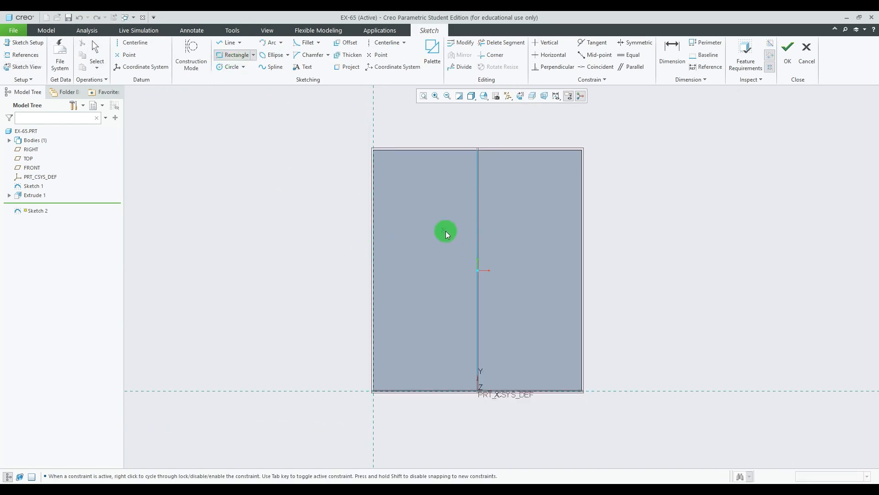
pyautogui.moveTo(445, 230); pyautogui.dragTo(512, 303)
pyautogui.middleClick(698, 227)
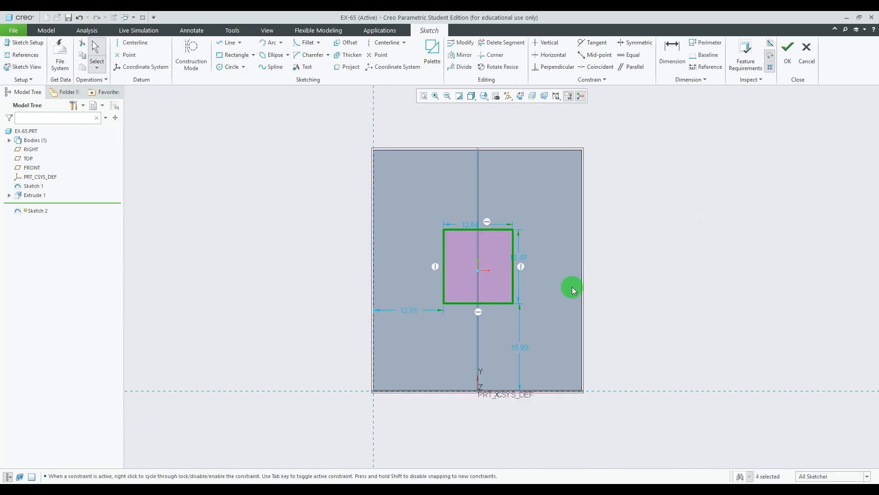
pyautogui.moveTo(410, 317); pyautogui.dragTo(419, 194)
pyautogui.moveTo(464, 220); pyautogui.dragTo(473, 195)
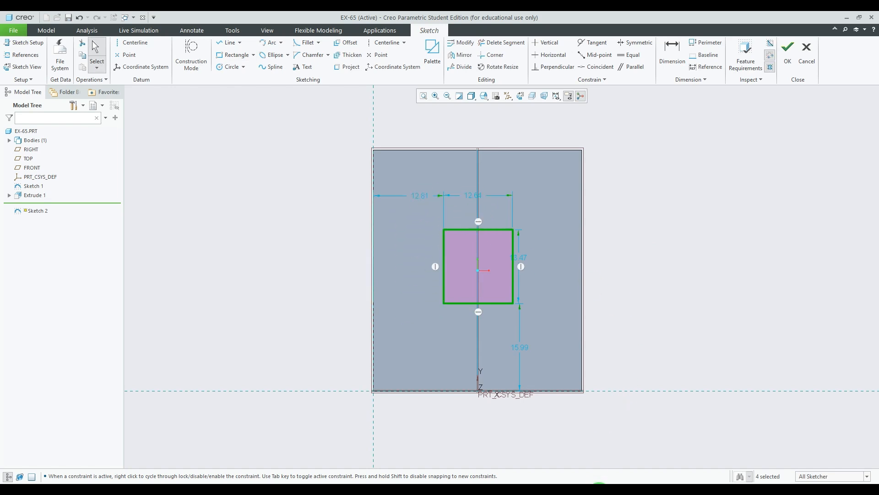
# Step: Consult the reference drawing, move the rectangle's vertical dimensions outside the block outline, and set the rectangle's height to 16 mm
pyautogui.click(599, 492)
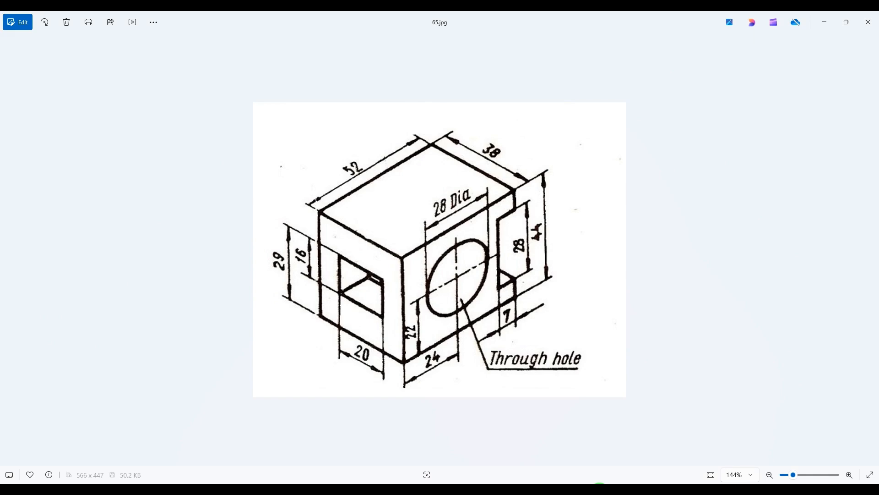
pyautogui.click(599, 493)
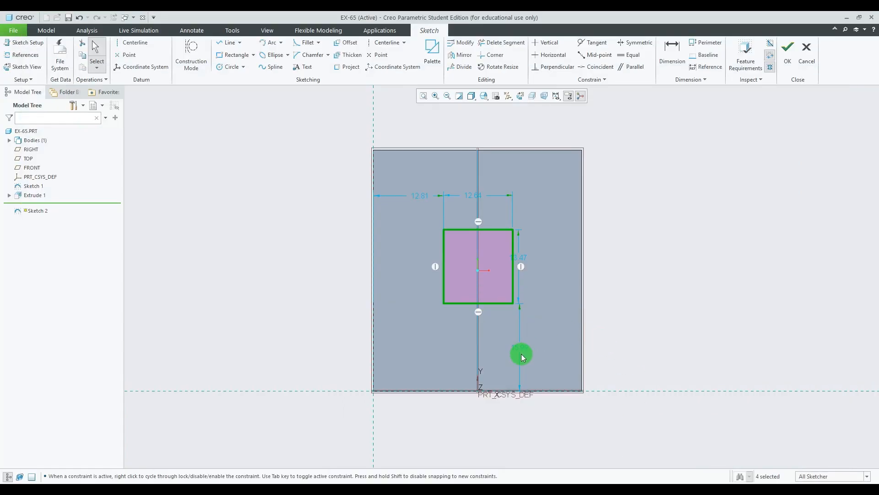
pyautogui.moveTo(522, 355); pyautogui.dragTo(664, 353)
pyautogui.moveTo(525, 261); pyautogui.dragTo(667, 255)
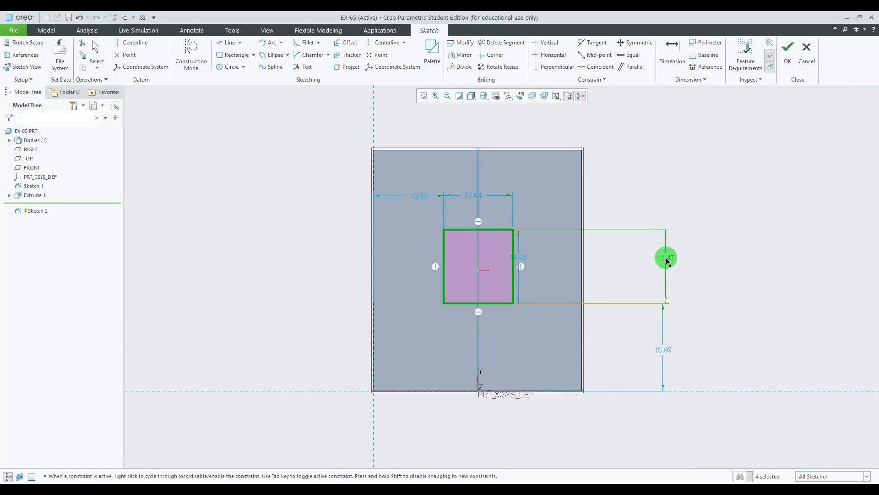
pyautogui.click(596, 486)
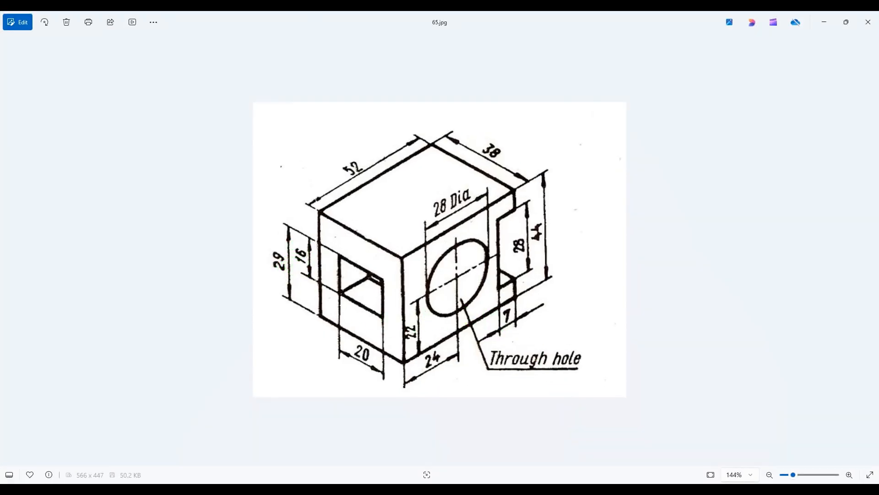
pyautogui.hotkey('alt', 'Tab')
pyautogui.doubleClick(667, 257)
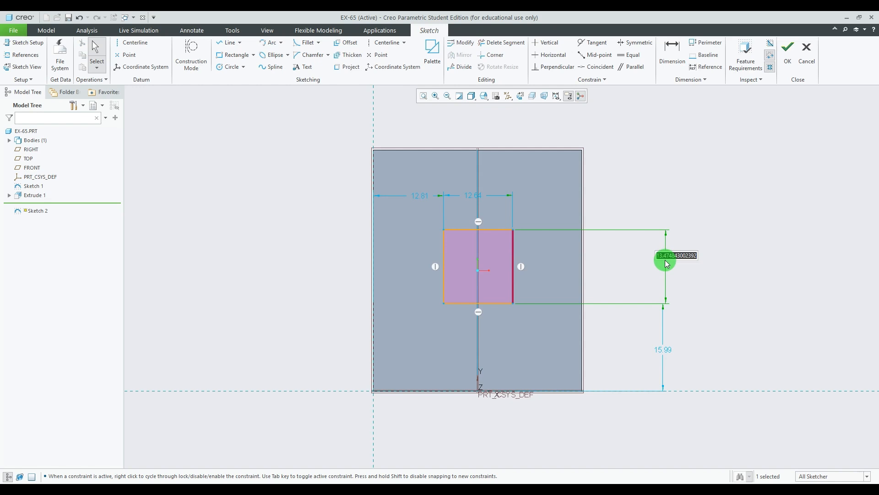
pyautogui.write('16')
pyautogui.press('Return')
# Step: Dimension the rectangle's top edge from the block's base line and set the distance to 29 mm per the reference drawing
pyautogui.click(672, 49)
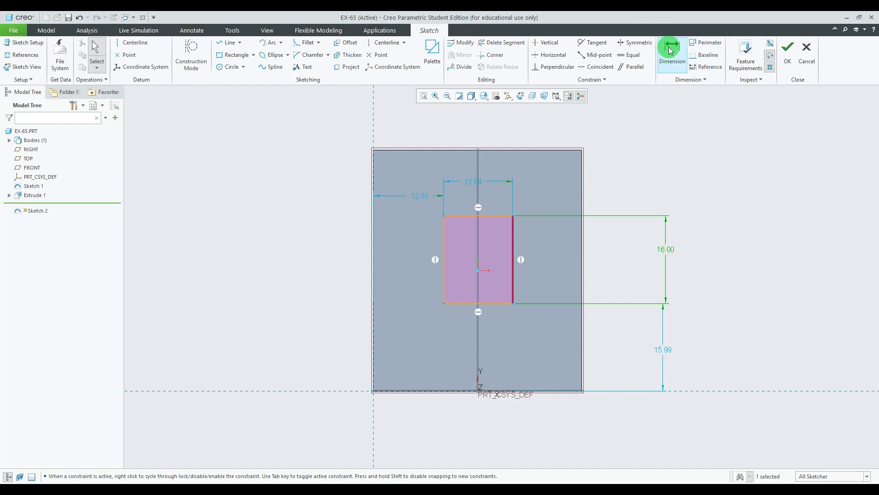
pyautogui.click(549, 393)
pyautogui.click(487, 215)
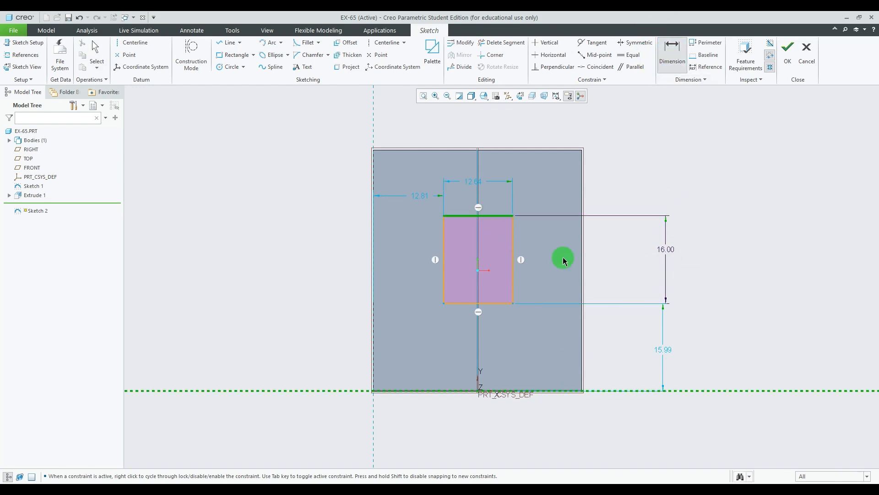
pyautogui.middleClick(683, 277)
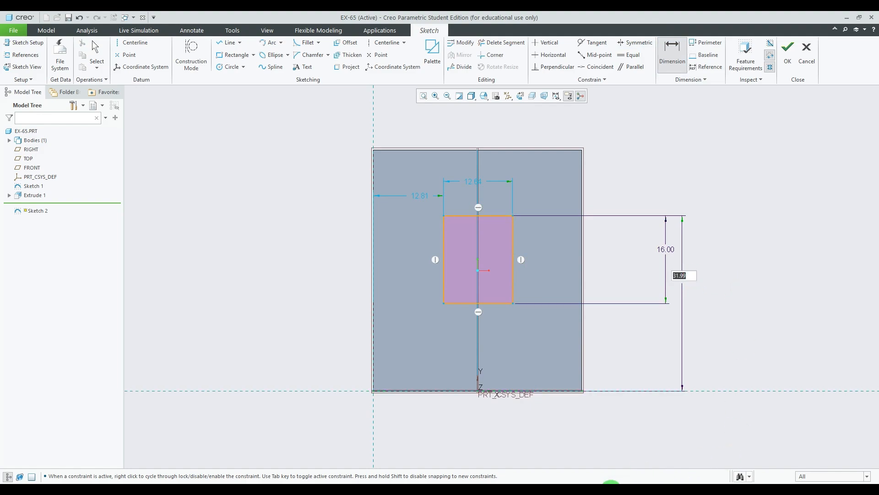
pyautogui.click(612, 491)
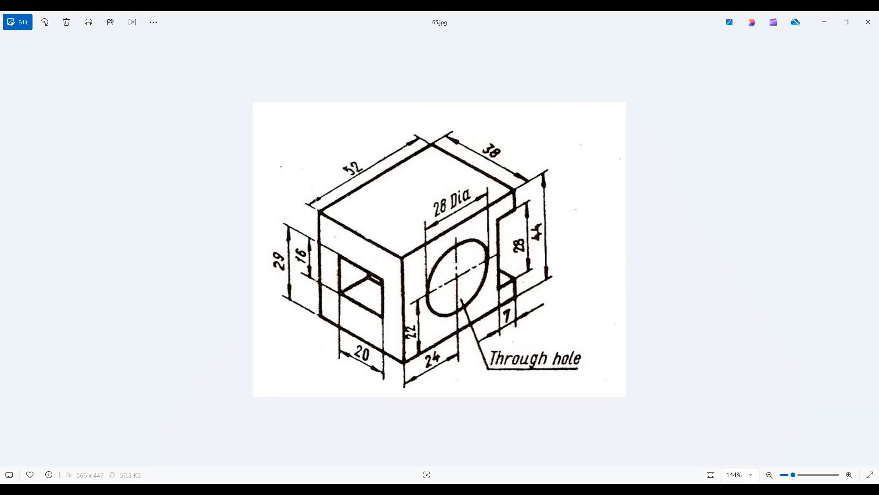
pyautogui.click(607, 491)
pyautogui.write('2')
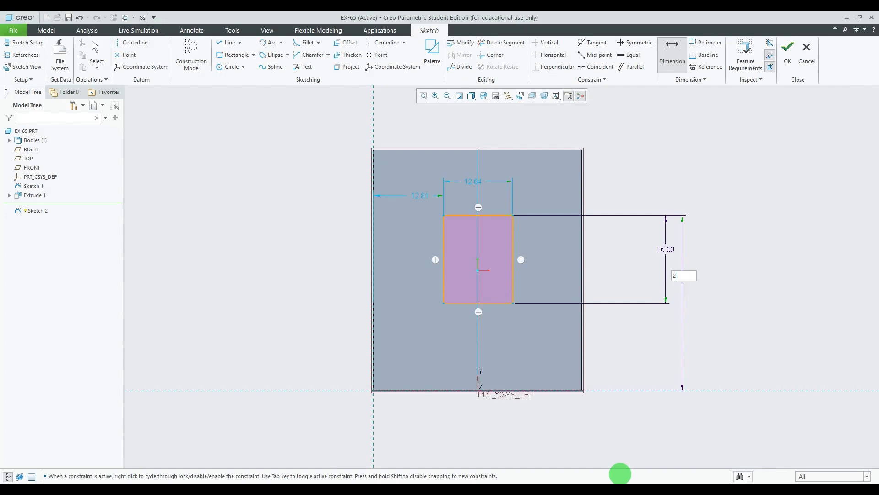
pyautogui.write('9')
pyautogui.press('Return')
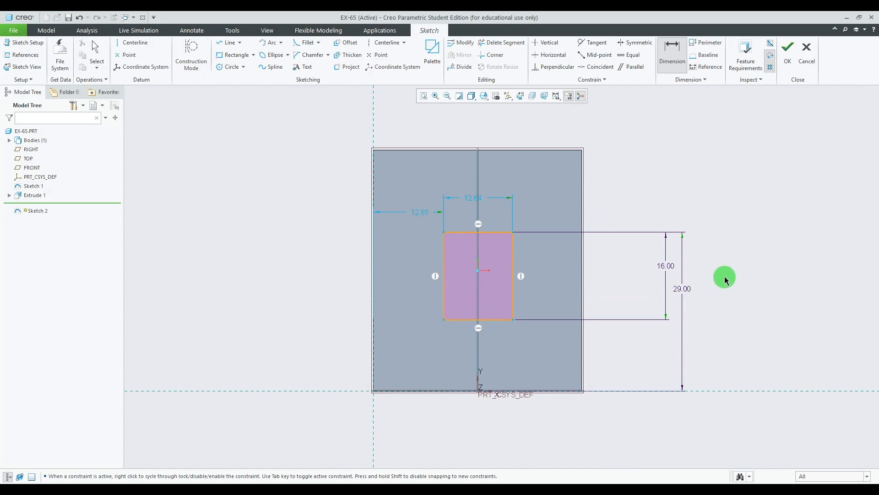
# Step: Check the opening's width in the reference drawing and set the rectangle's width to 20 mm
pyautogui.click(608, 491)
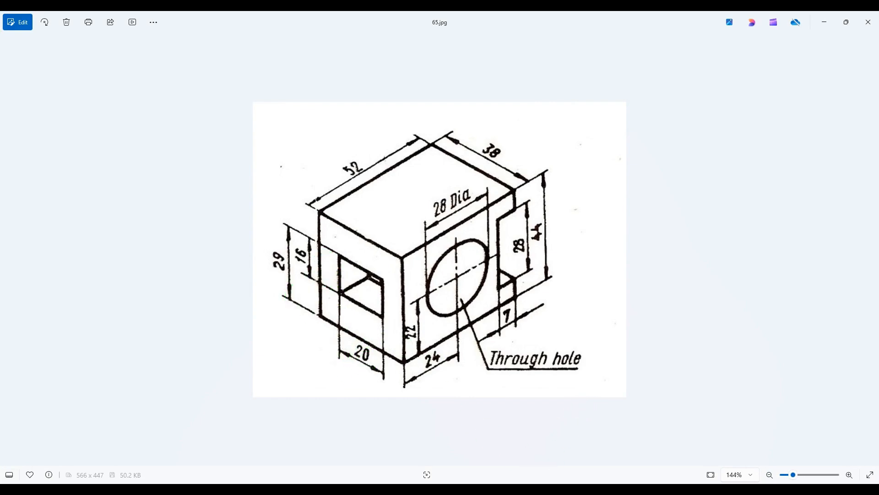
pyautogui.moveTo(603, 489)
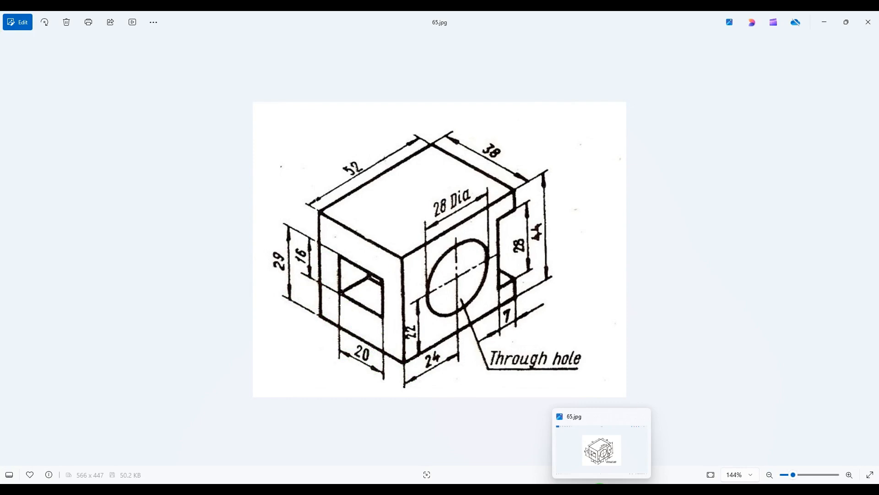
pyautogui.click(602, 489)
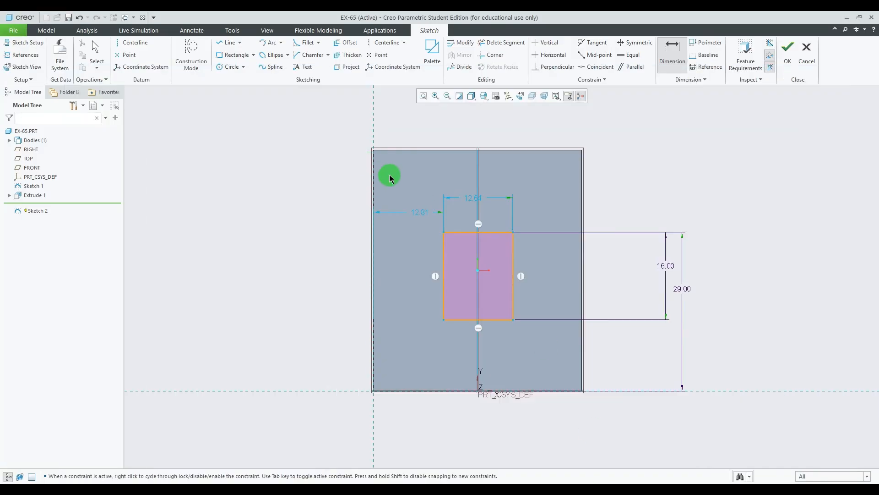
pyautogui.doubleClick(473, 200)
pyautogui.press('Return')
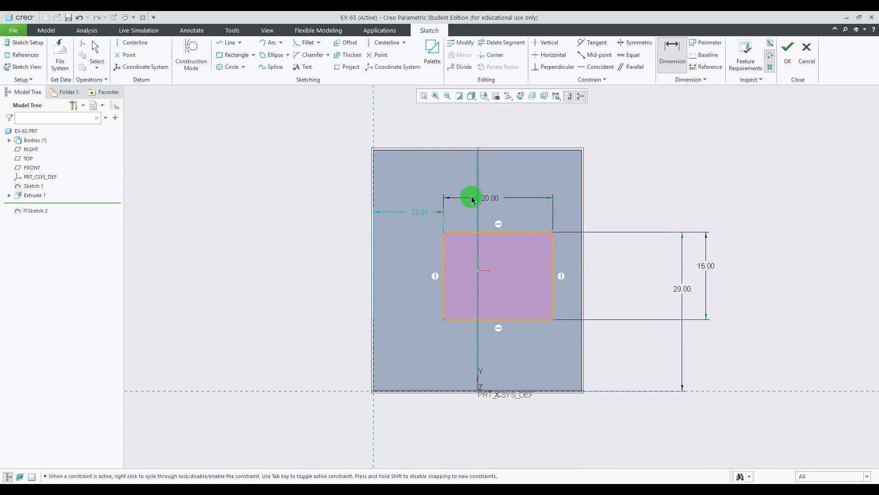
# Step: Set the rectangle's offset from the block's left edge to 9 mm and finish the sketch
pyautogui.scroll(1, 704, 172)
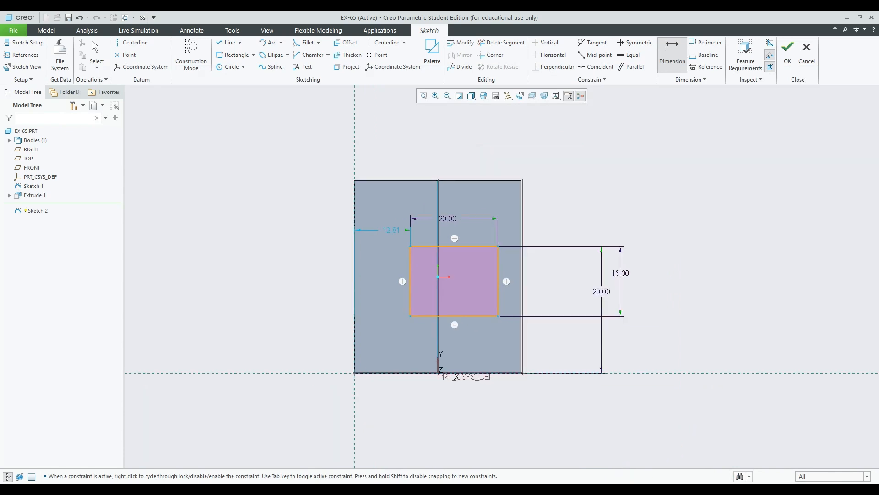
pyautogui.moveTo(603, 492)
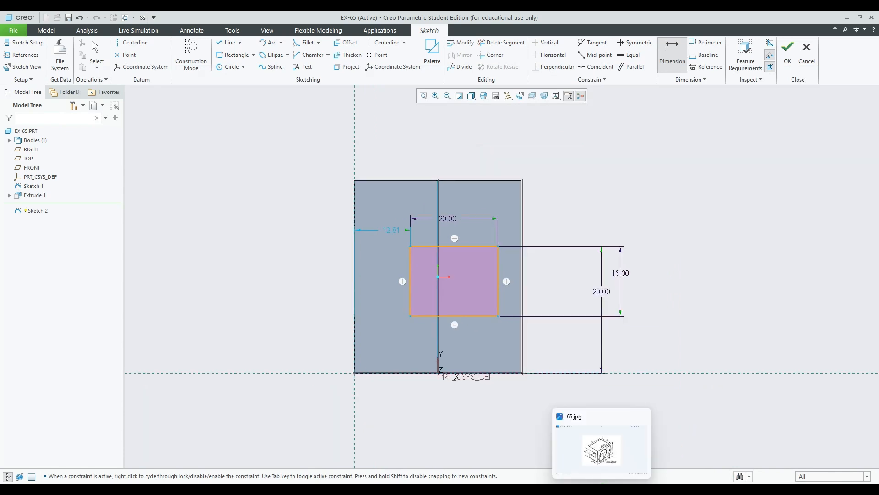
pyautogui.doubleClick(390, 230)
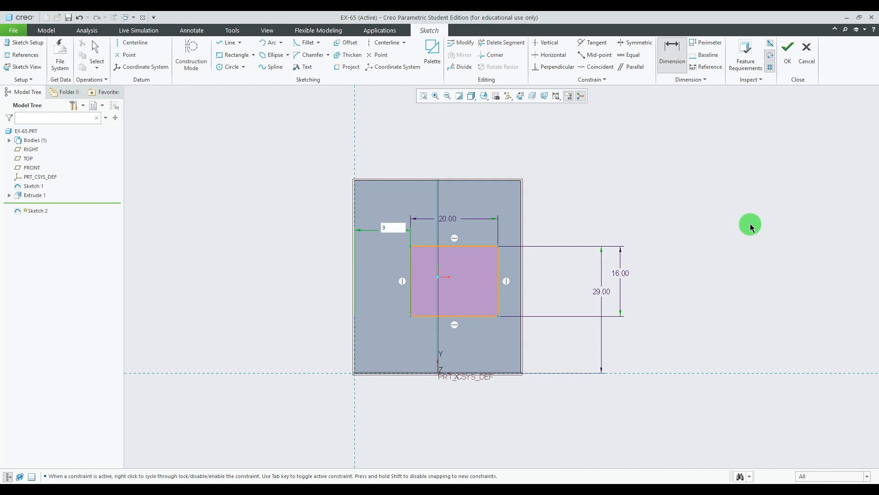
pyautogui.write('9')
pyautogui.press('Return')
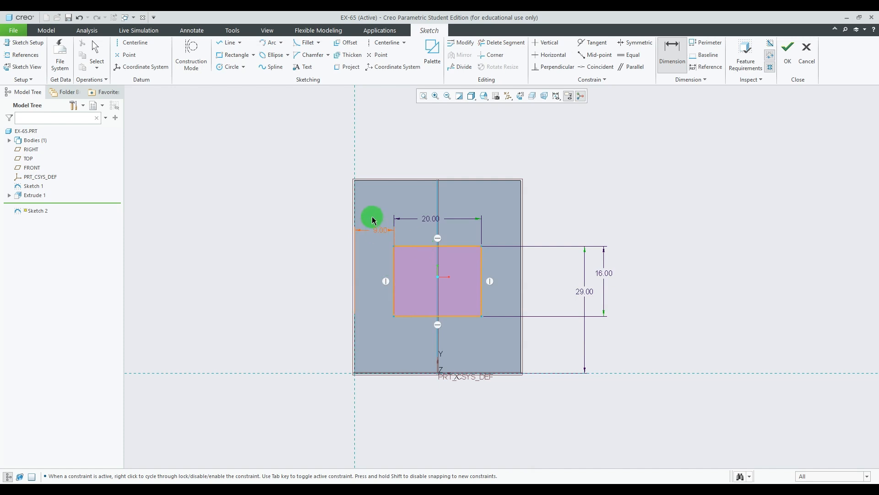
pyautogui.click(789, 55)
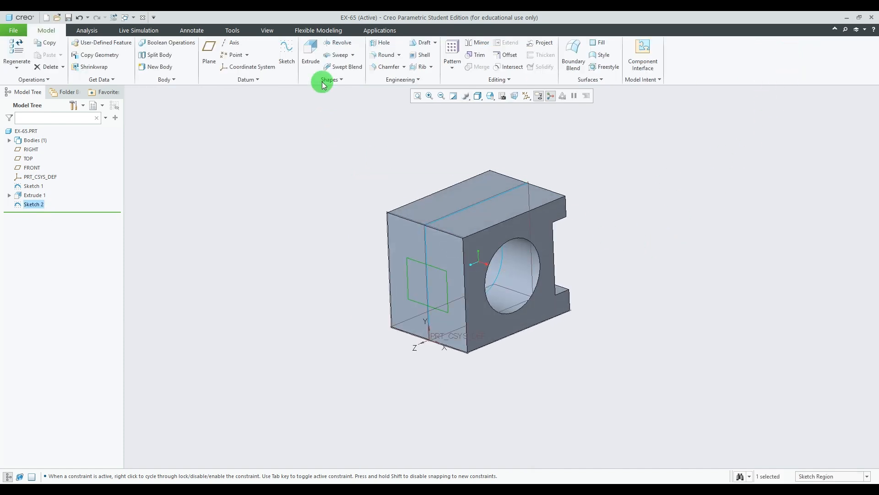
# Step: Extrude the rectangle as a material-removing cut into the block, ending at the cylindrical surface of the through hole
pyautogui.click(310, 50)
pyautogui.click(405, 294)
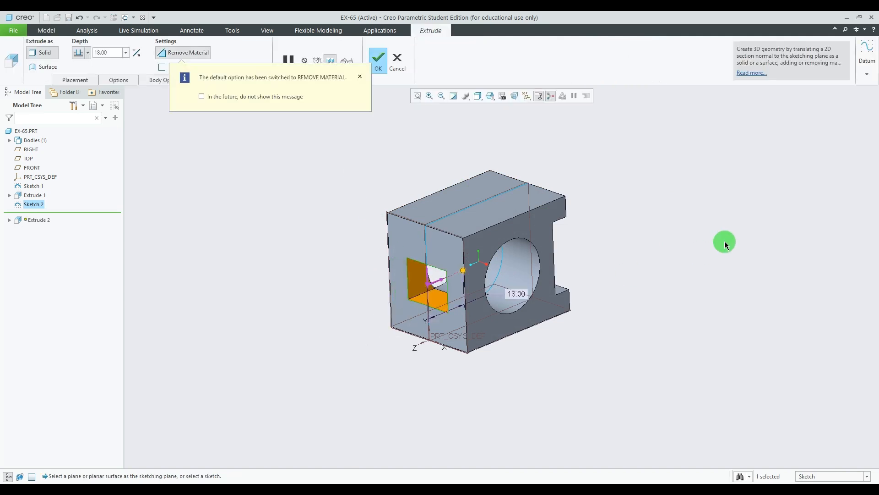
pyautogui.moveTo(724, 241); pyautogui.dragTo(715, 249, button='middle')
pyautogui.click(81, 57)
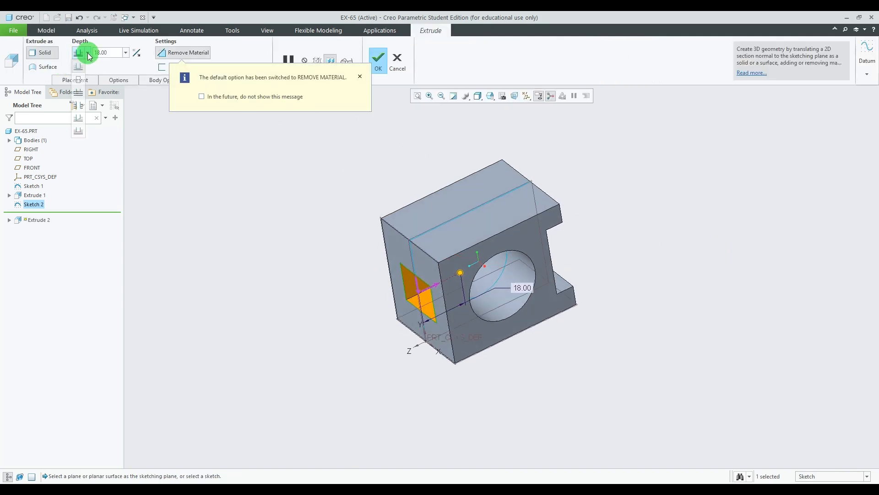
pyautogui.click(80, 122)
pyautogui.moveTo(677, 193); pyautogui.dragTo(448, 287, button='middle')
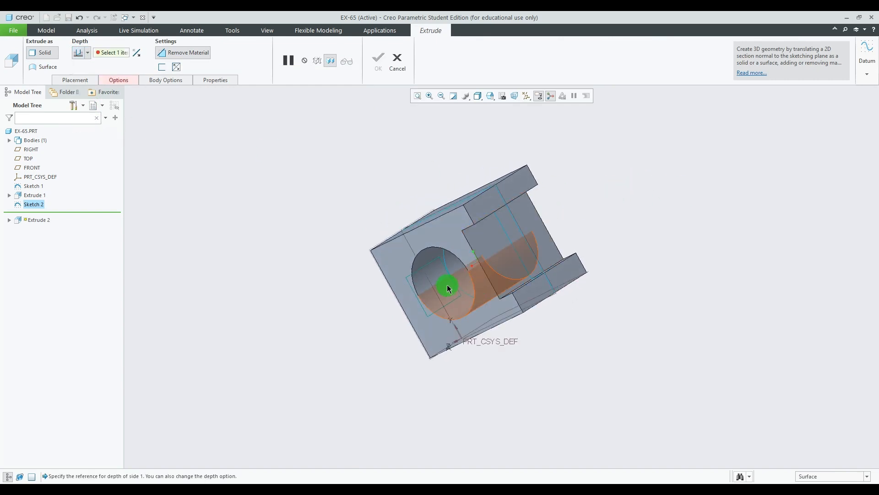
pyautogui.click(441, 273)
pyautogui.moveTo(638, 212); pyautogui.dragTo(805, 195, button='middle')
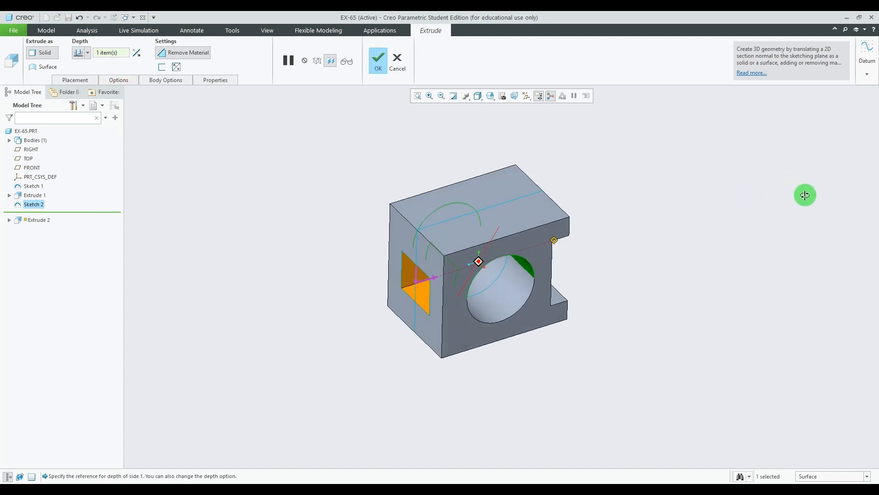
pyautogui.click(378, 61)
# Step: Hide Sketch 1, the block's profile sketch, in the model
pyautogui.moveTo(726, 191); pyautogui.dragTo(635, 183, button='middle')
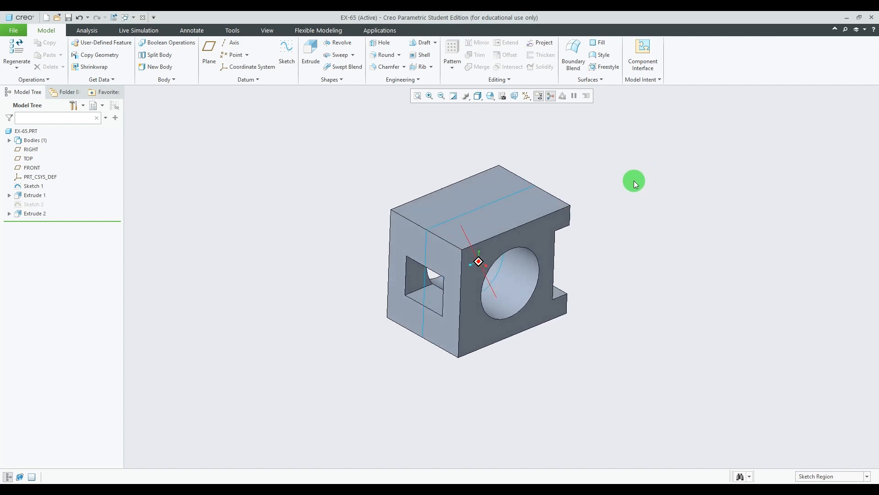
pyautogui.click(33, 204)
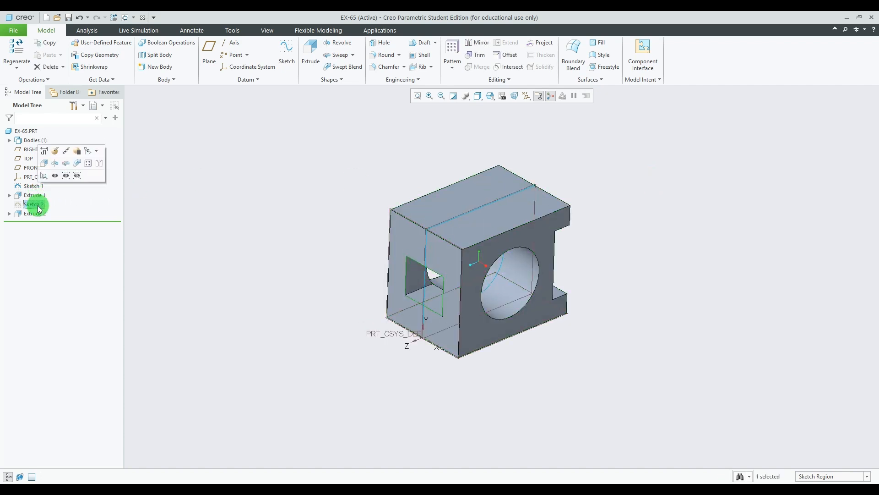
pyautogui.click(32, 188)
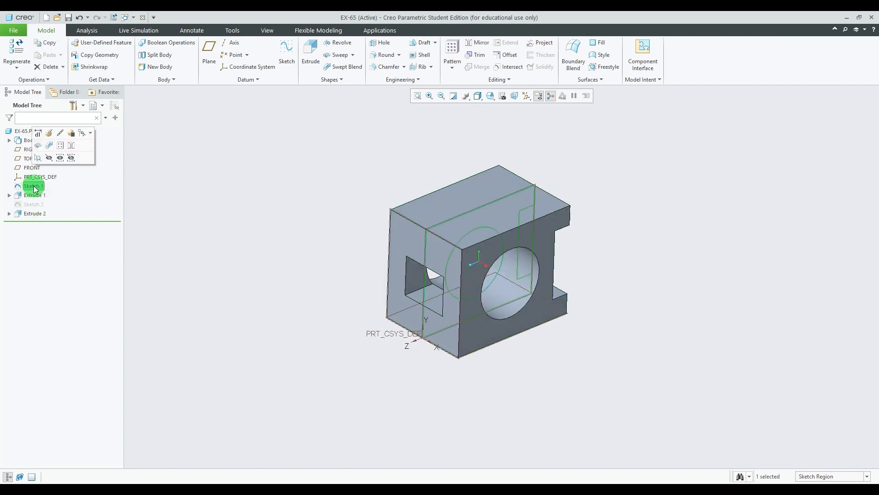
pyautogui.click(48, 159)
# Step: Turn off the display of all datum entities and the spin center
pyautogui.click(526, 97)
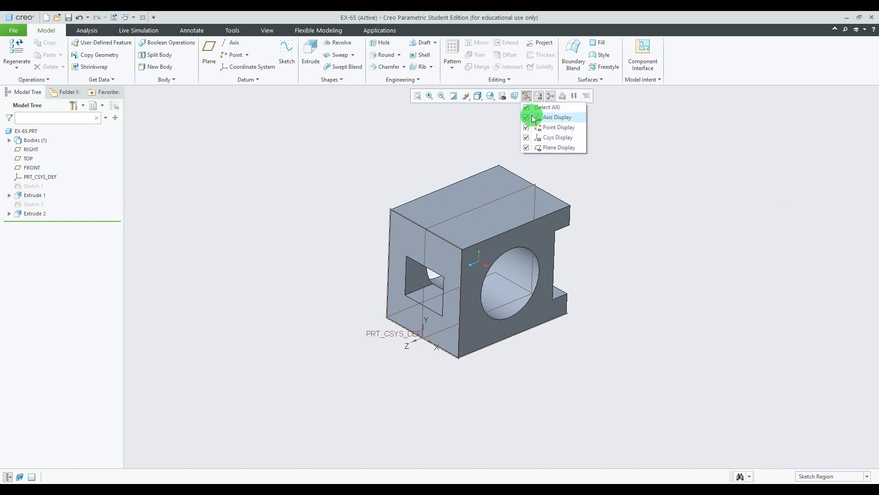
pyautogui.click(540, 118)
pyautogui.click(721, 184)
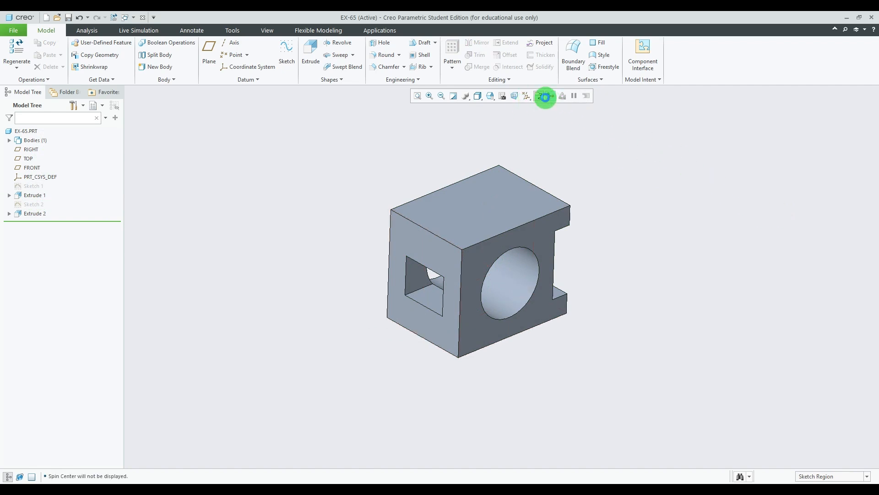
# Step: Orient the finished block to the saved isometric view and shift it toward the model tree side of the workspace
pyautogui.moveTo(634, 215)
pyautogui.mouseDown(button='middle')
pyautogui.moveTo(620, 193)
pyautogui.moveTo(634, 214)
pyautogui.mouseUp(button='middle')
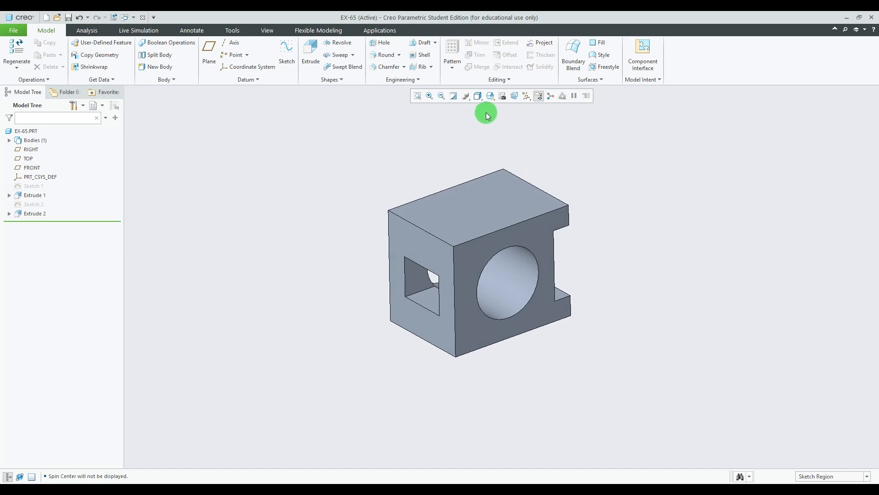
pyautogui.click(489, 96)
pyautogui.click(530, 114)
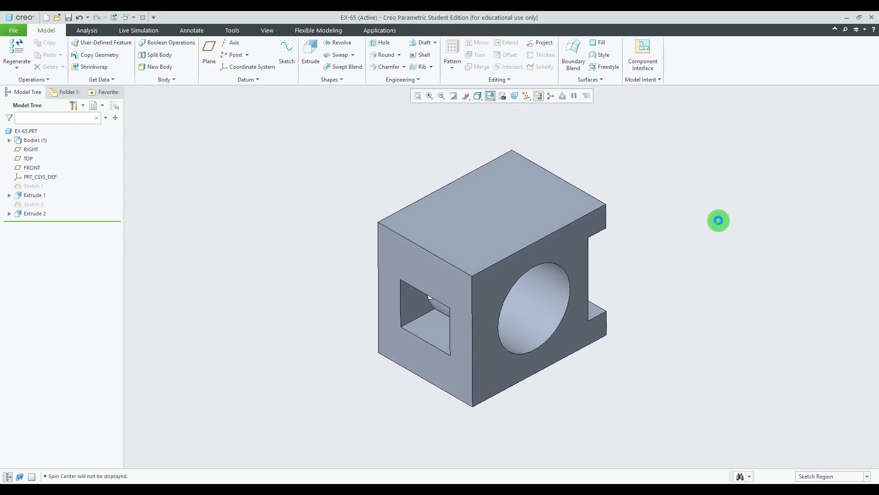
pyautogui.scroll(3, 305, 269)
pyautogui.scroll(-2, 520, 282)
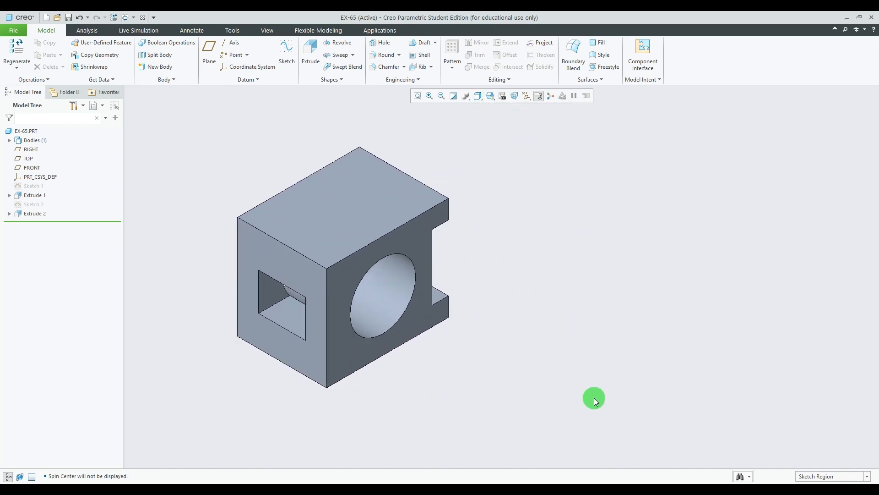
# Step: Place the reference drawing in a narrow window beside the model and match their sizes to compare the two
pyautogui.click(604, 492)
pyautogui.click(843, 24)
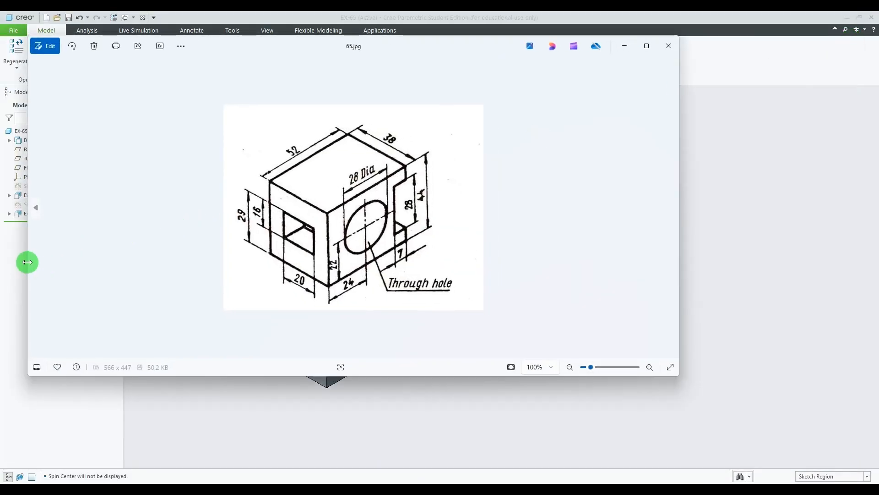
pyautogui.moveTo(28, 262); pyautogui.dragTo(513, 292)
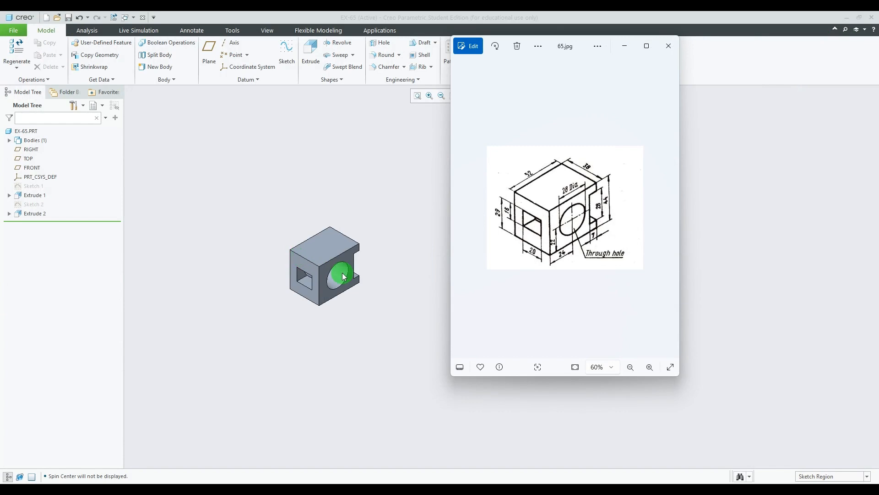
pyautogui.scroll(-4, 344, 274)
pyautogui.scroll(3, 494, 234)
pyautogui.scroll(2, 334, 240)
pyautogui.scroll(-2, 334, 241)
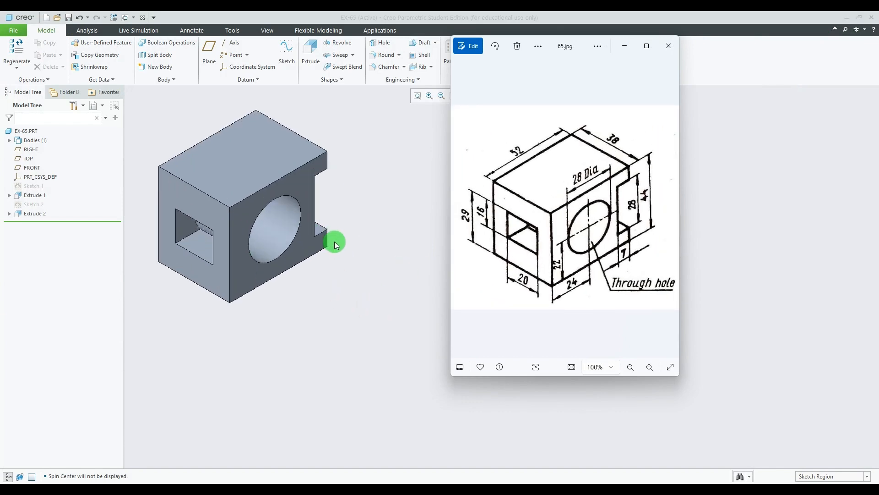
pyautogui.scroll(1, 335, 241)
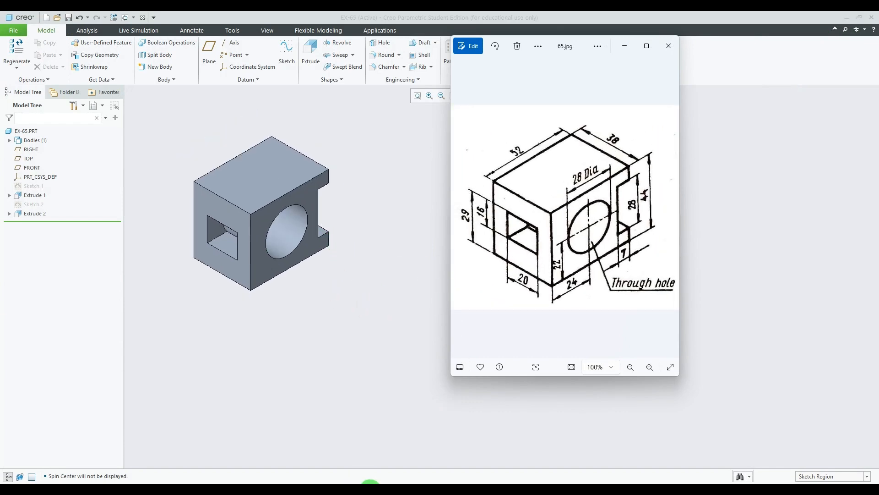